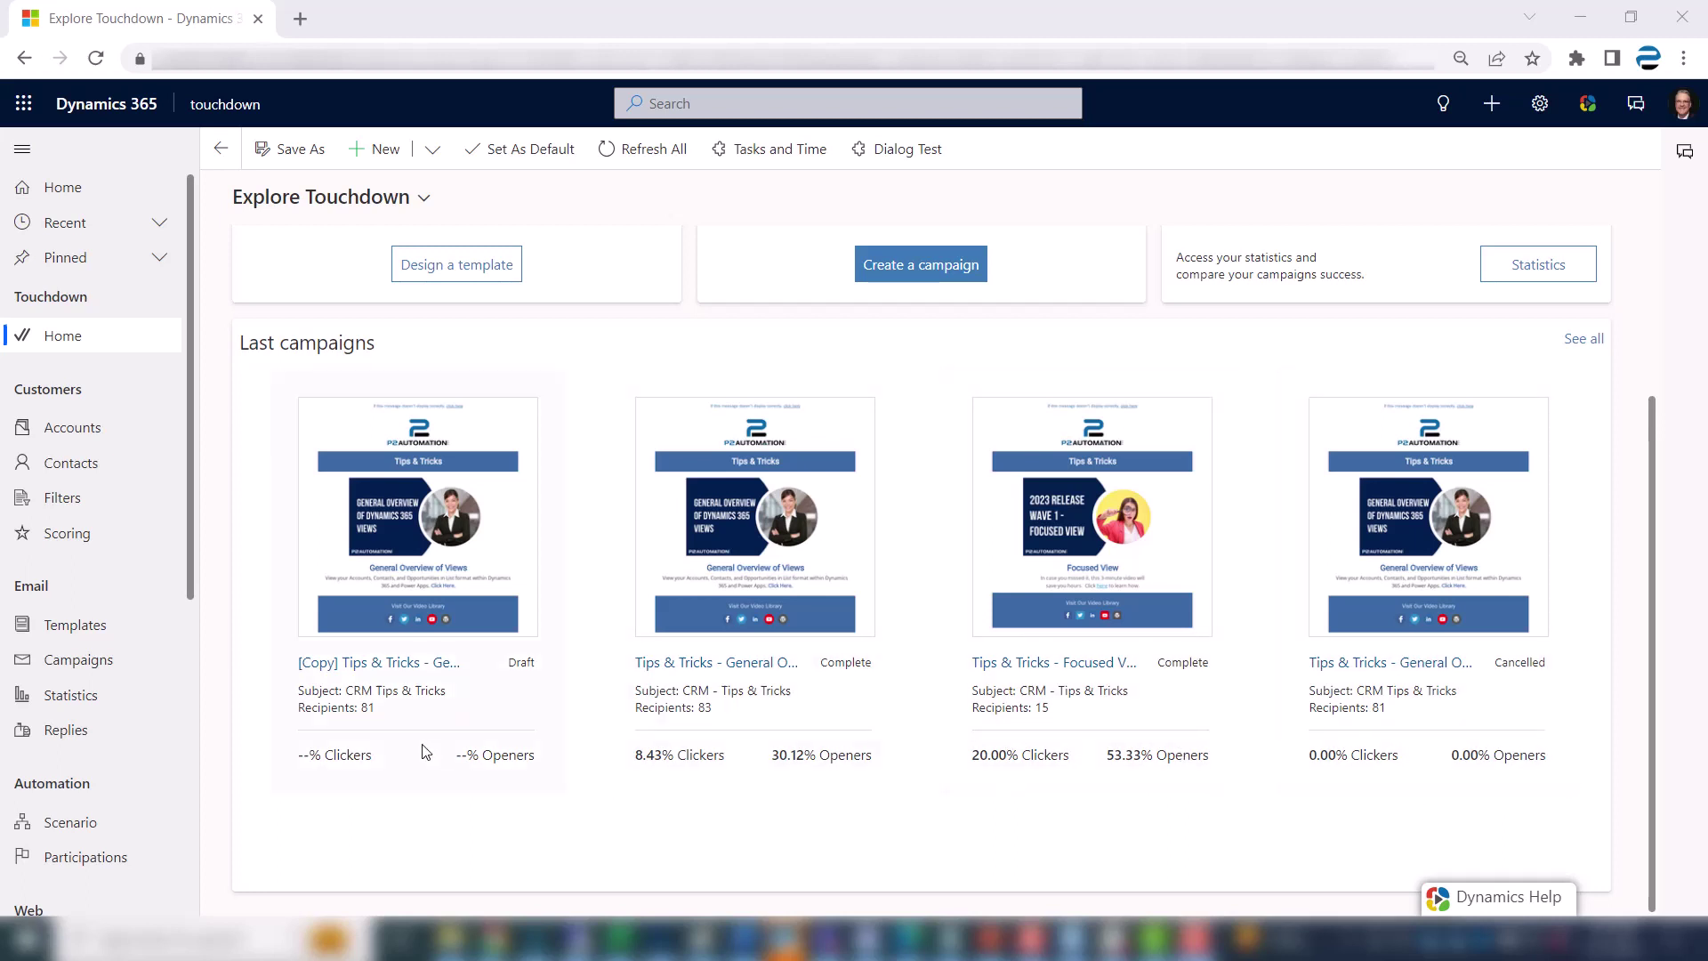
Step: Open the Touchdown Statistics dashboard showing 181 emails sent to 96 recipients
click(86, 701)
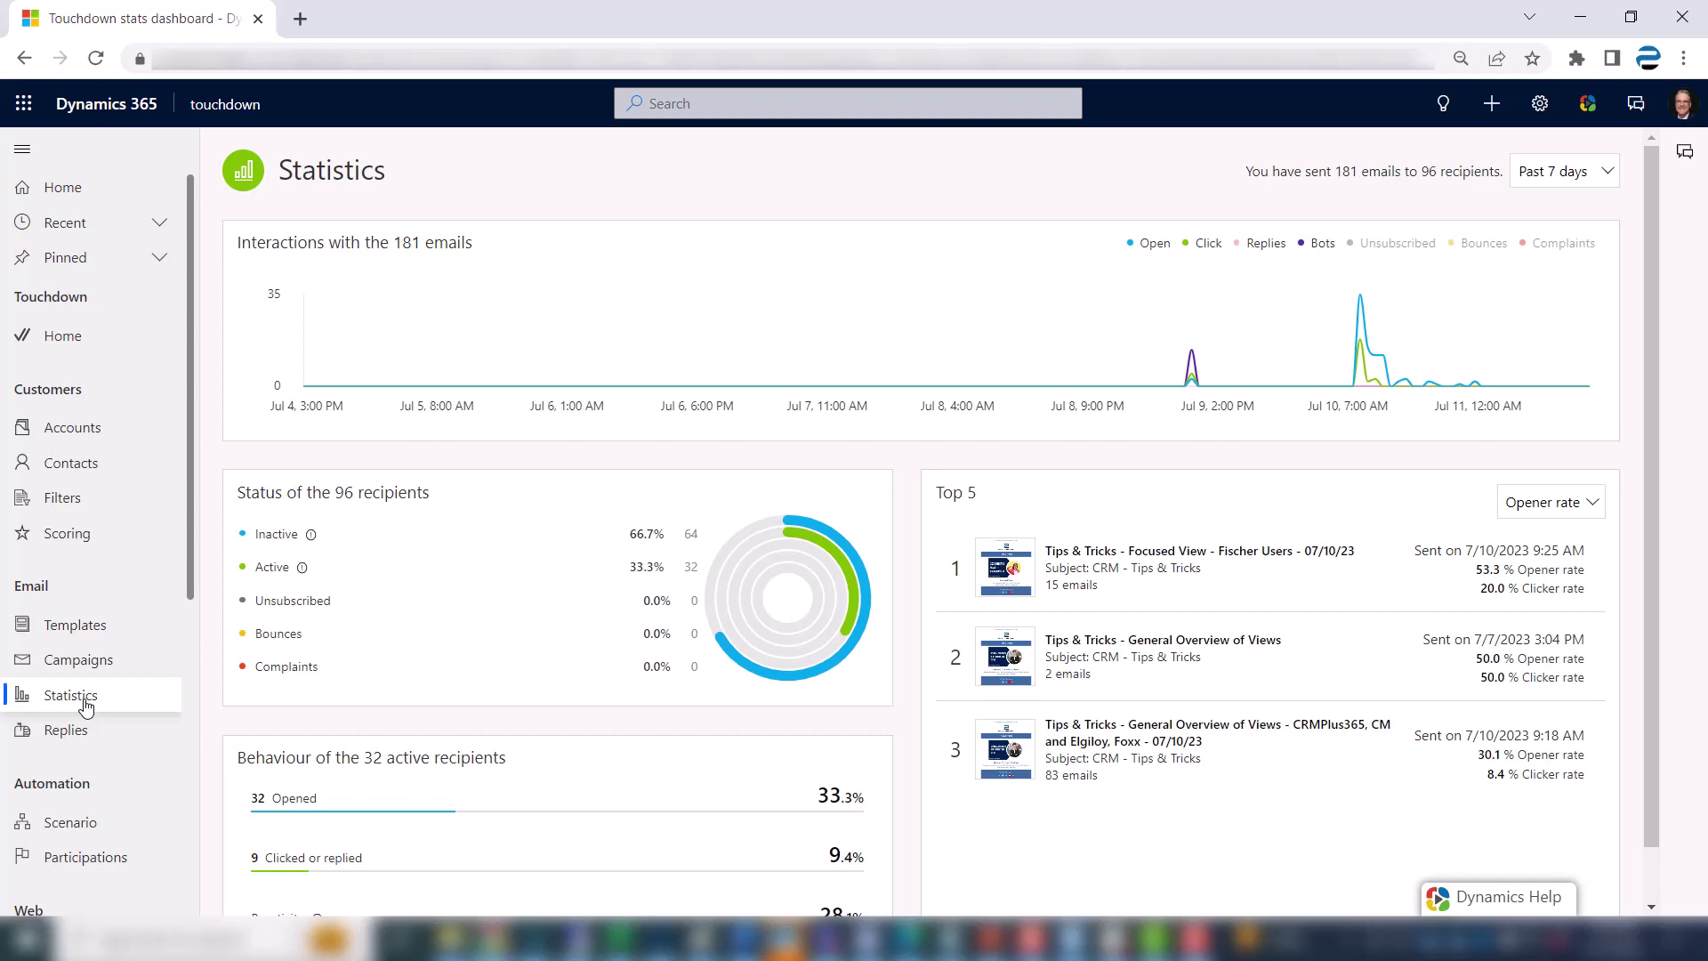
Step: Change the reporting period from Past 7 days to Past month (244 emails, 97 recipients)
mouse_move(560, 655)
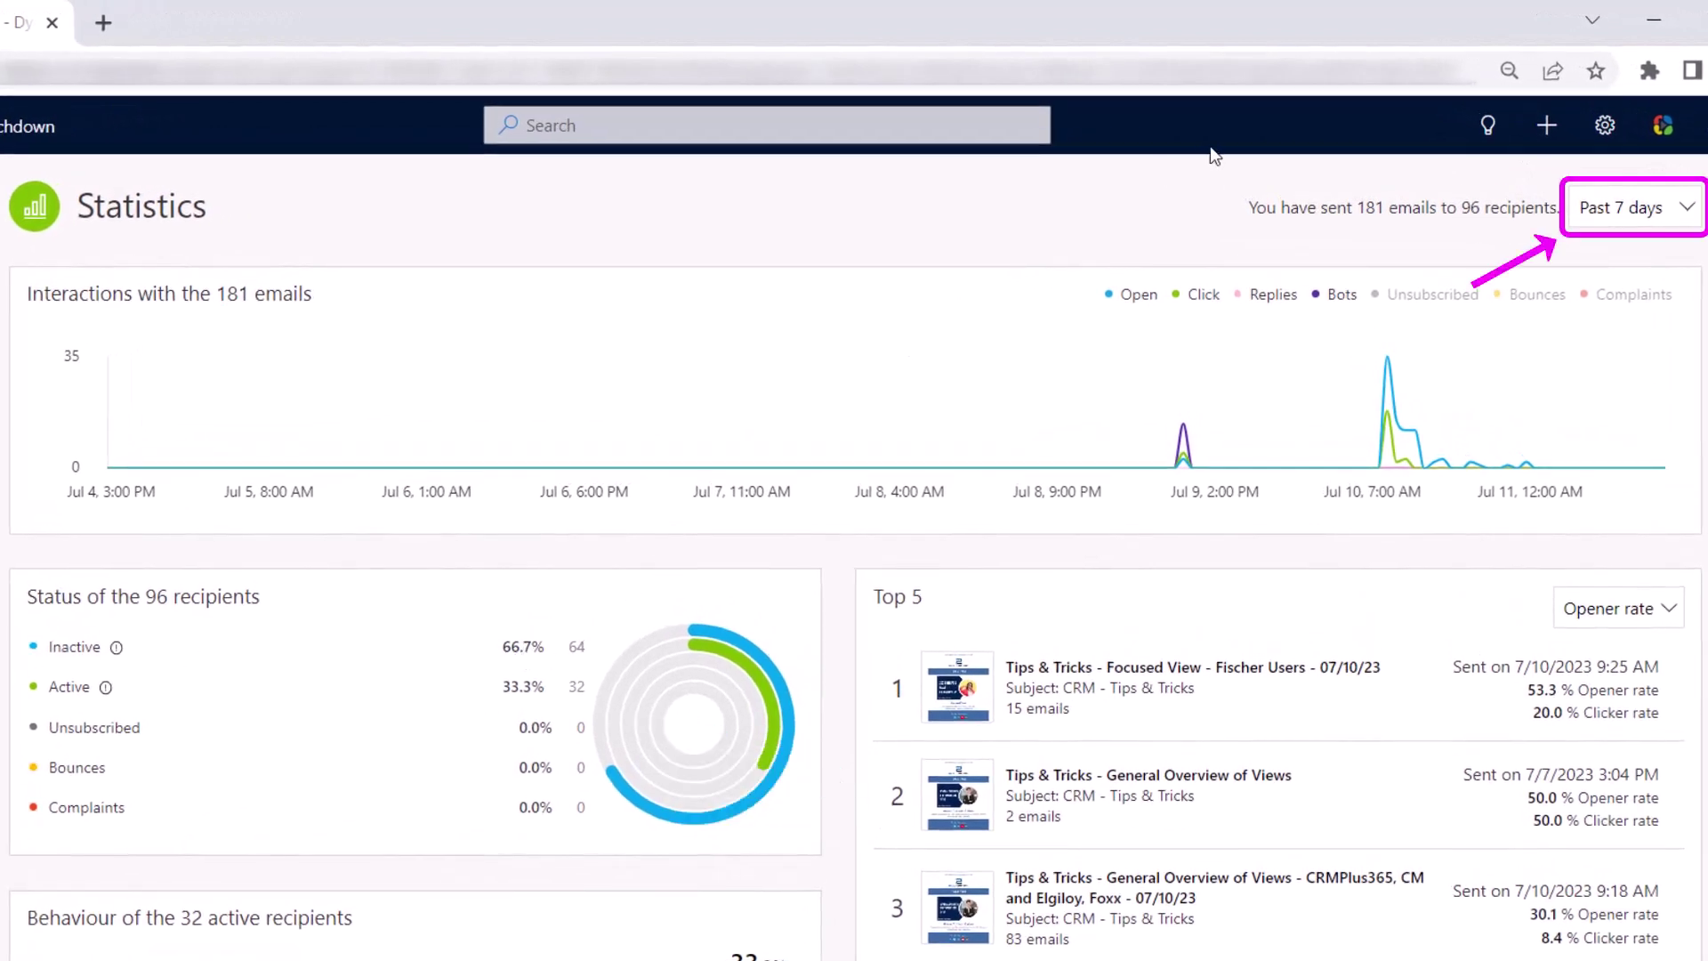
click(1681, 218)
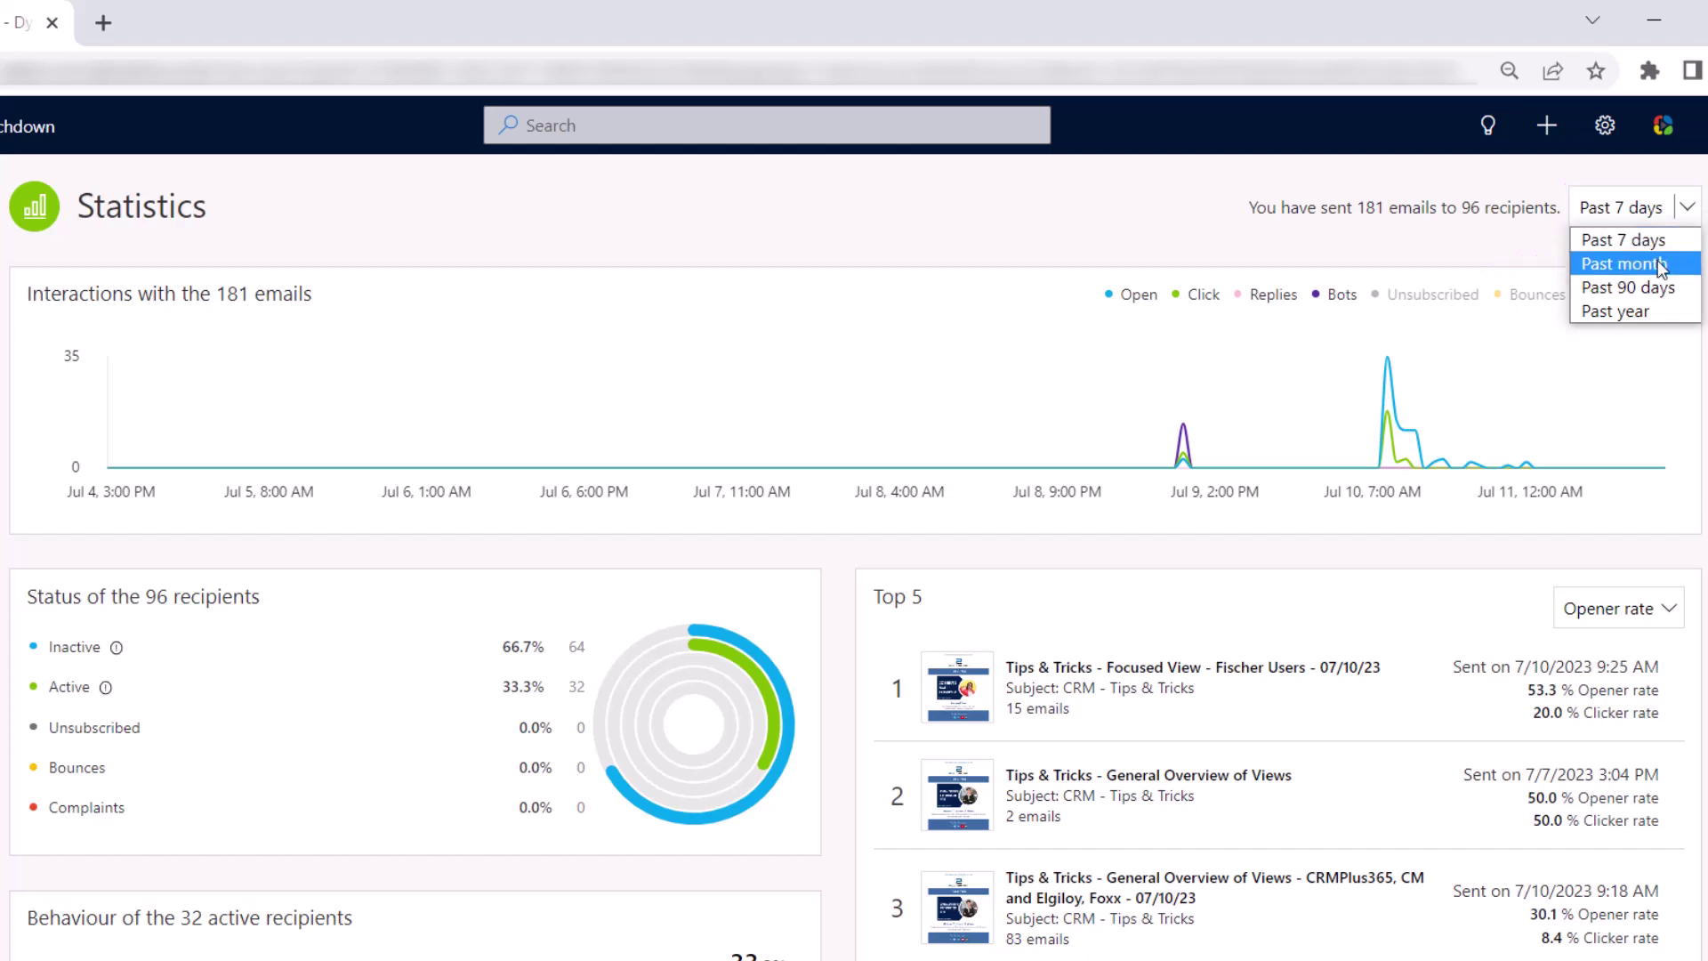
click(1660, 266)
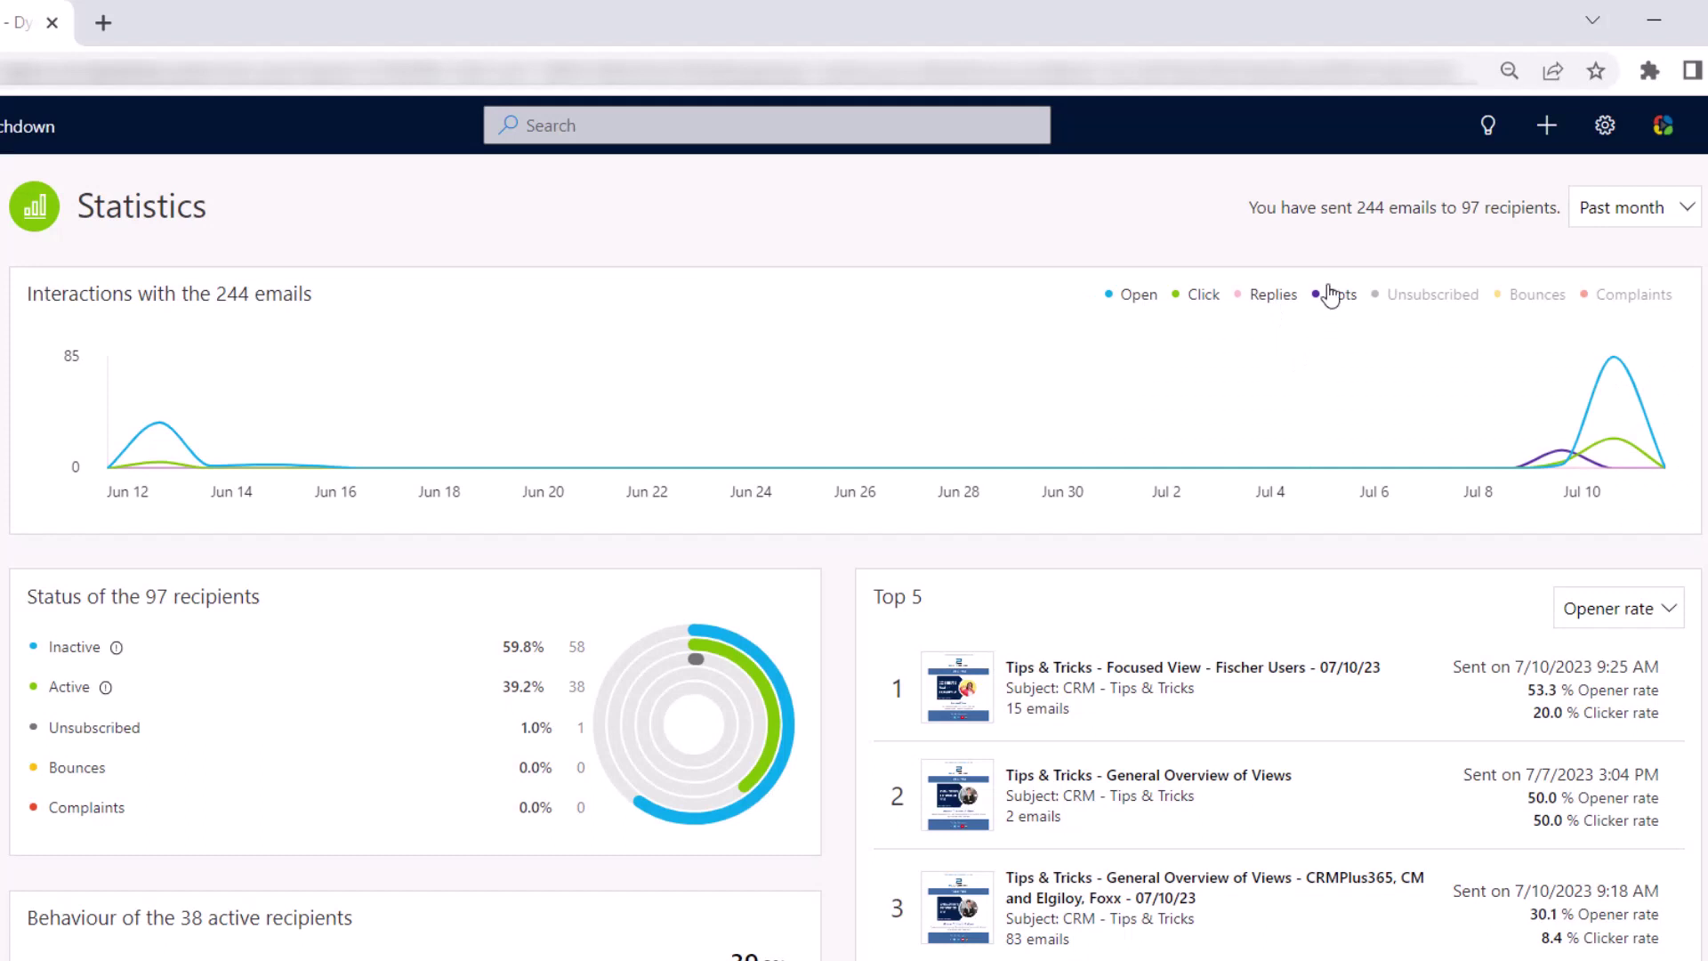
Step: Toggle the Replies and Click series off and back on, then add Unsubscribed to the chart
click(1259, 301)
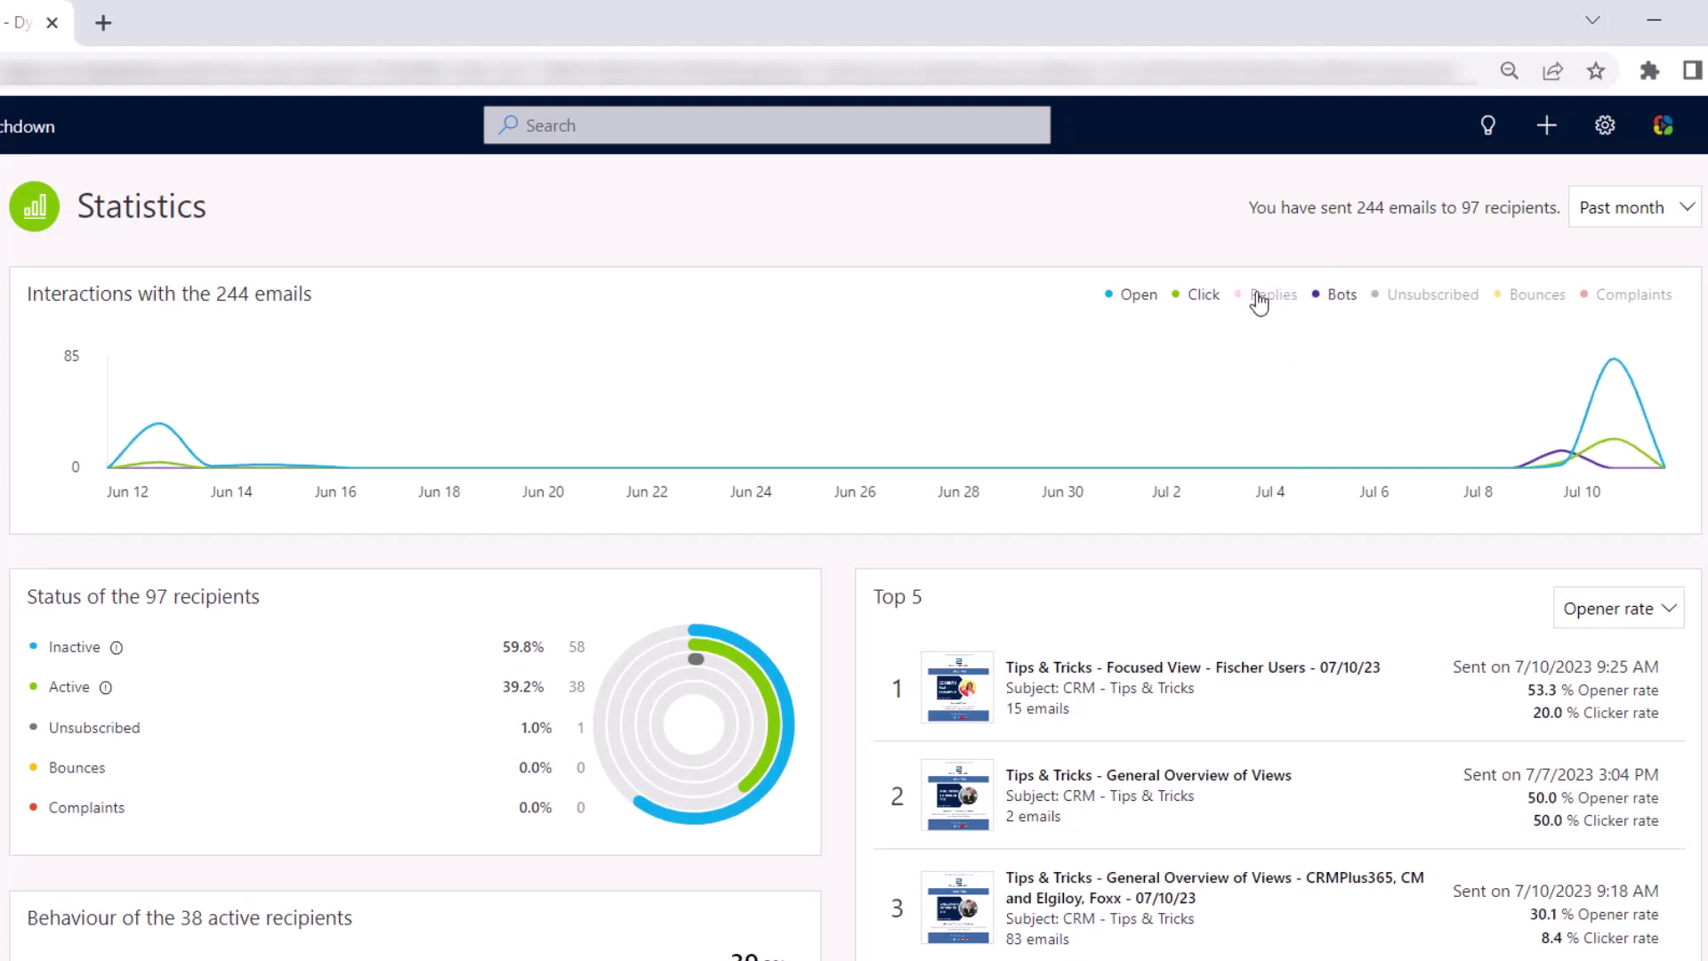
click(1197, 309)
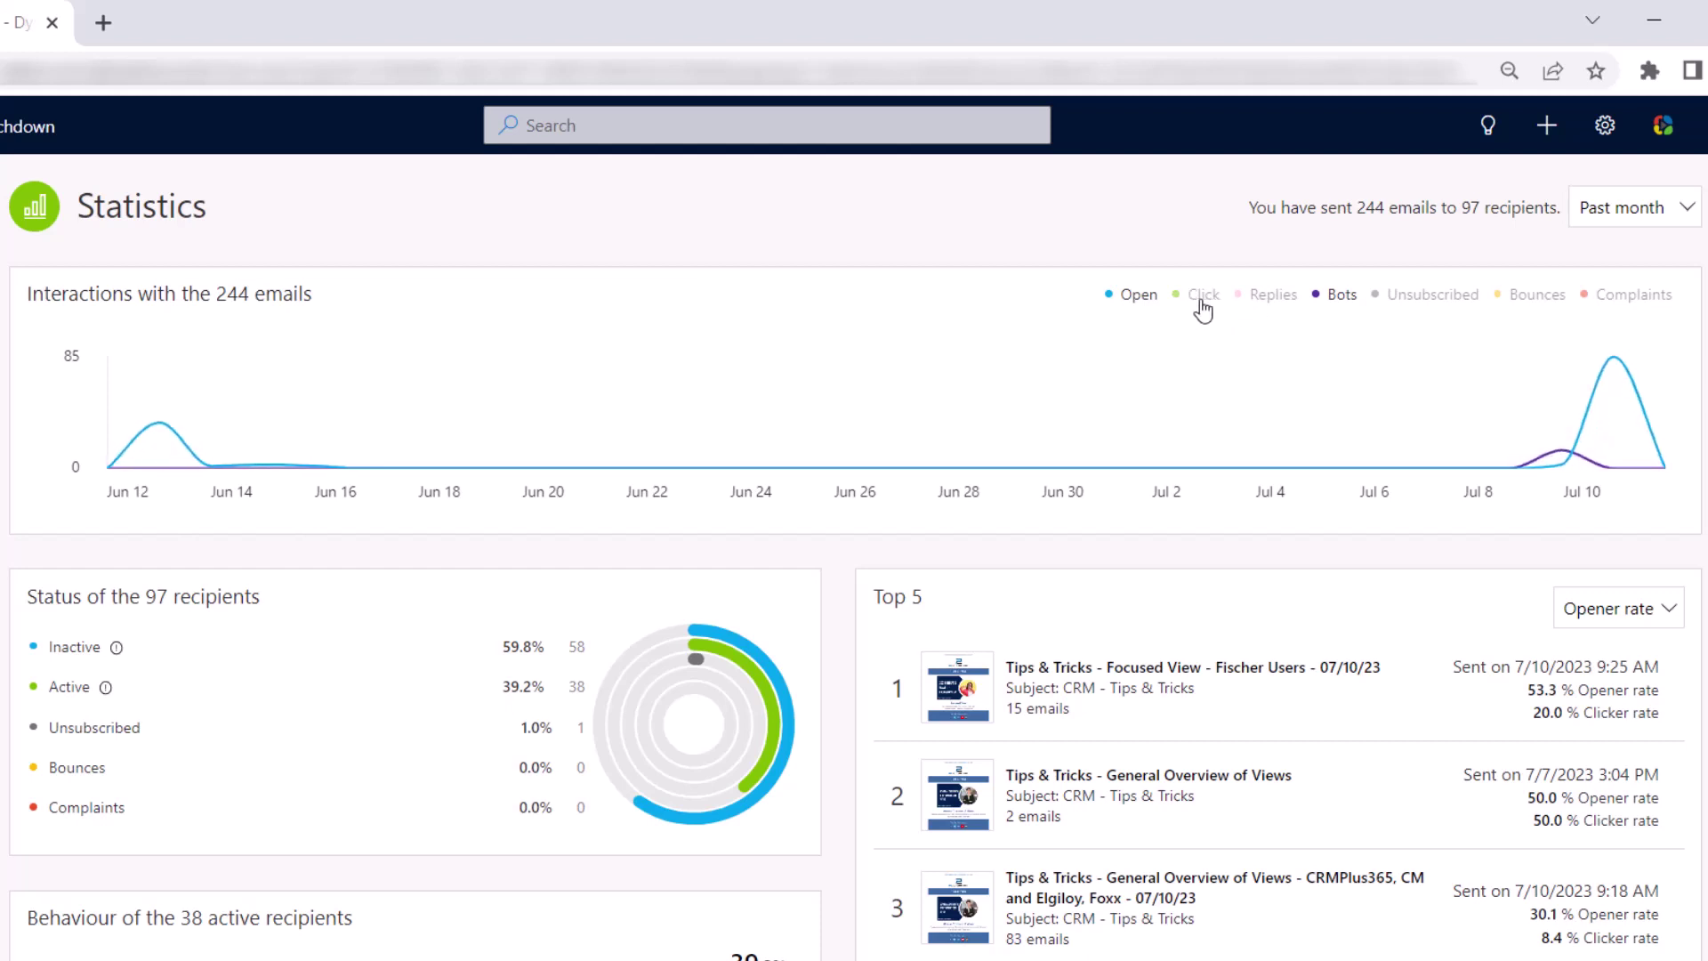
click(1198, 307)
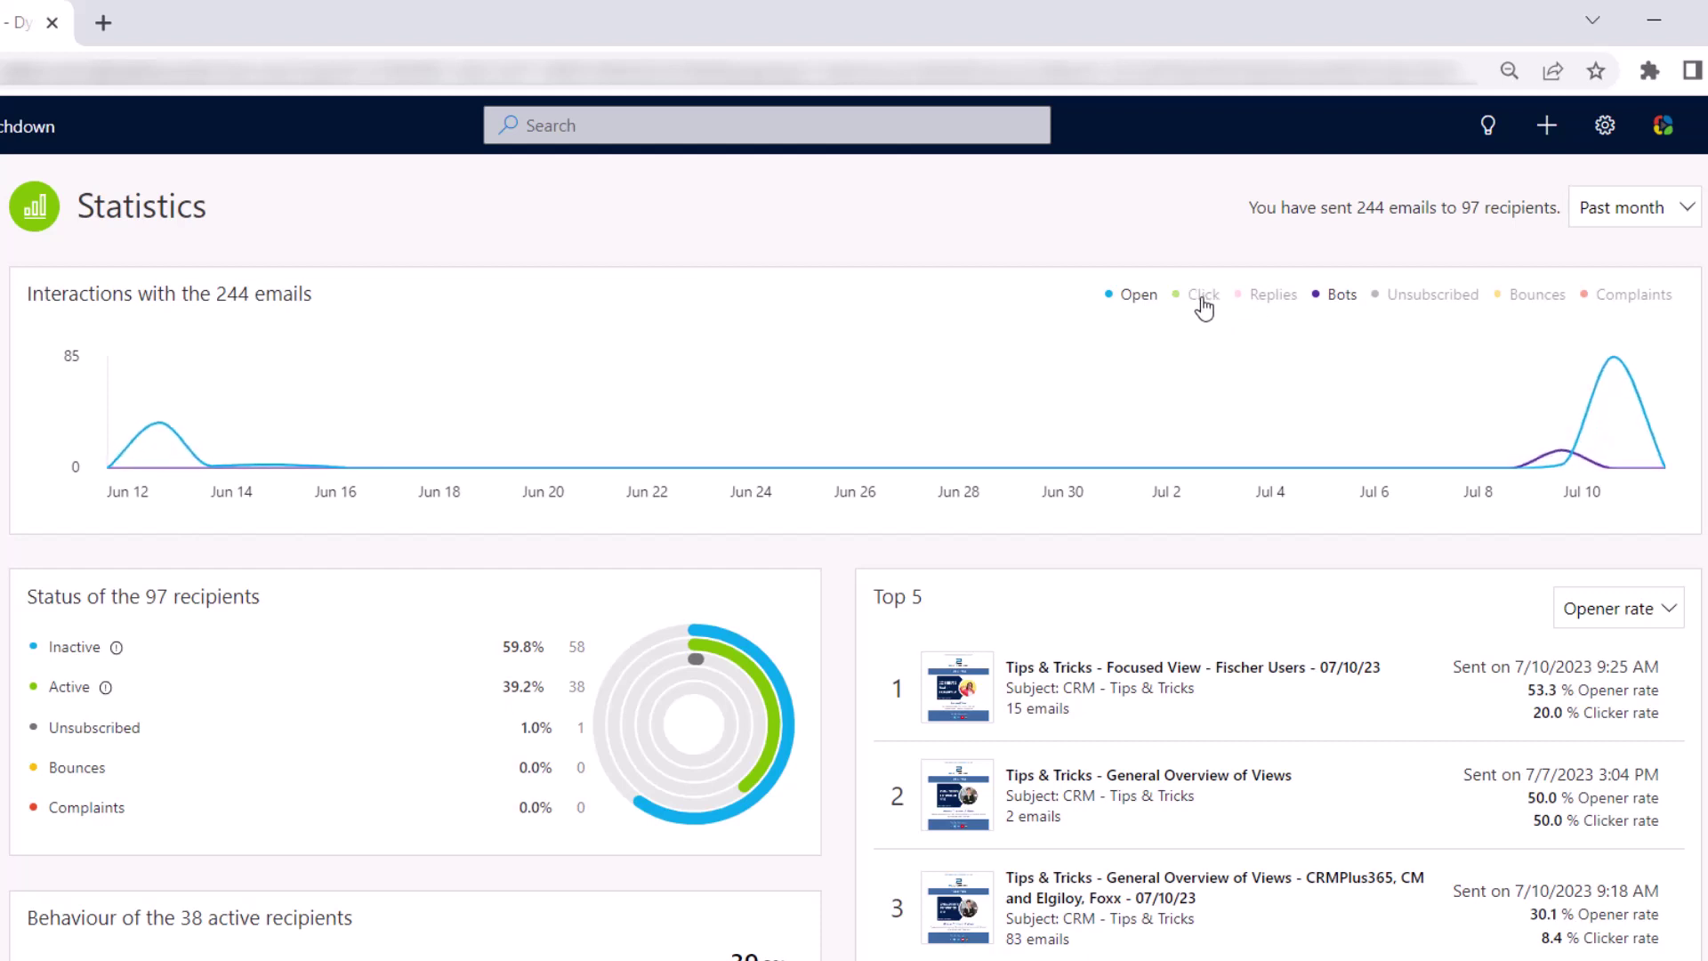
click(1280, 303)
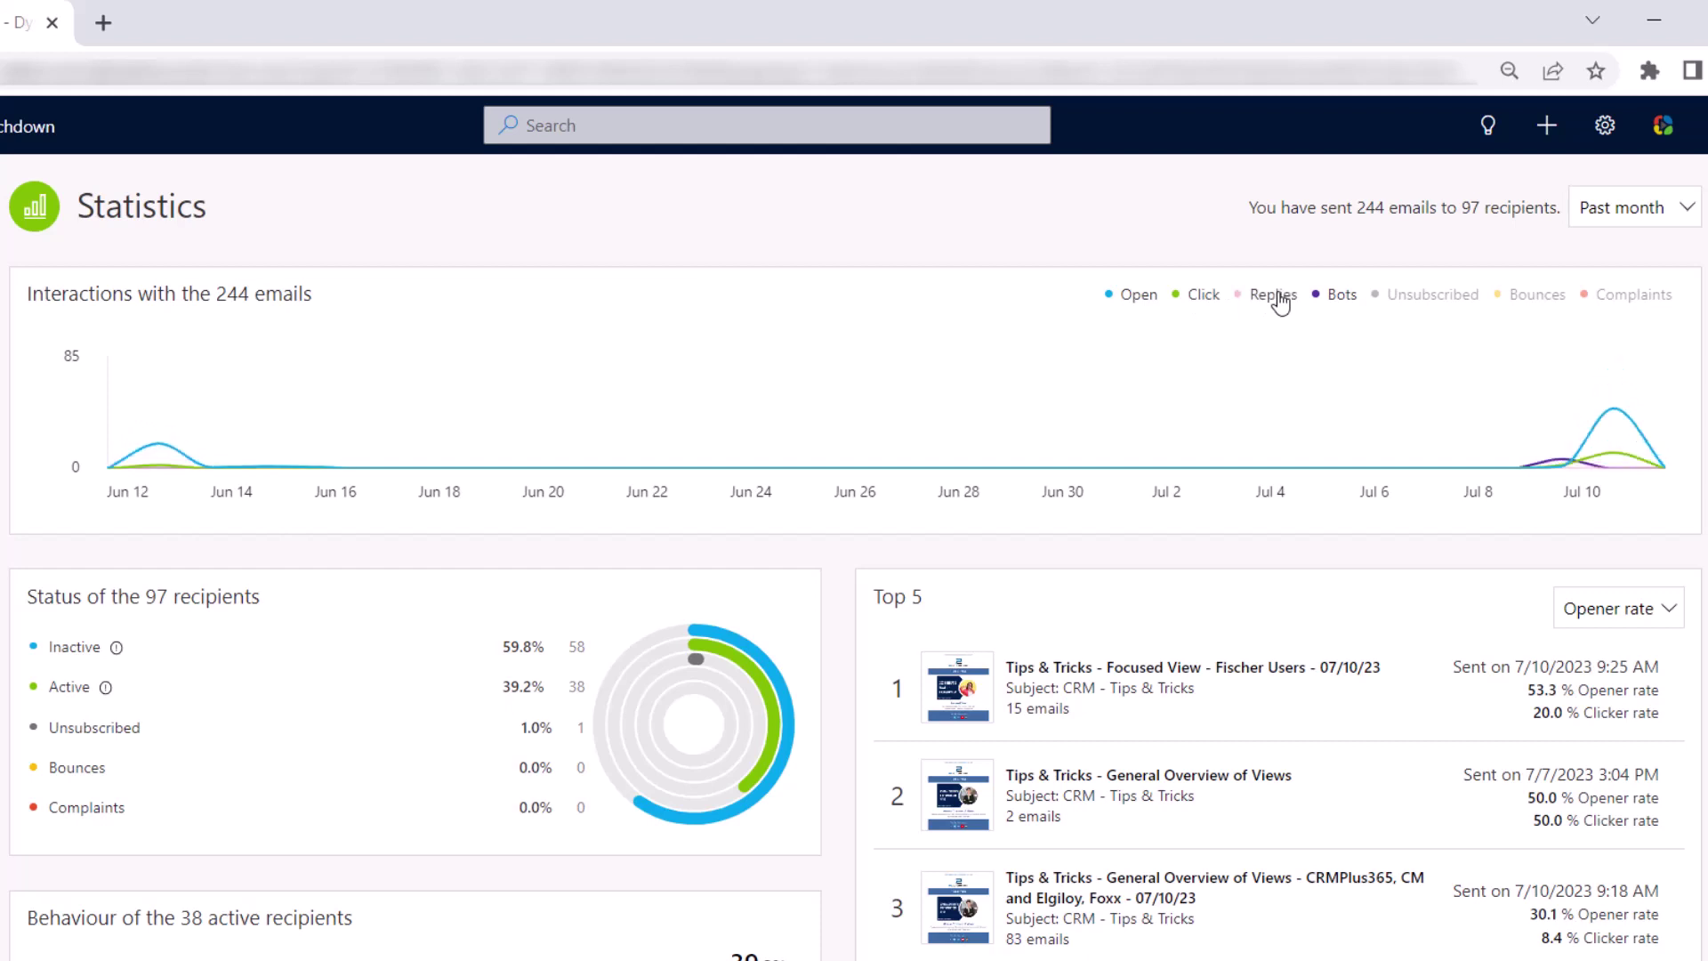
click(1429, 302)
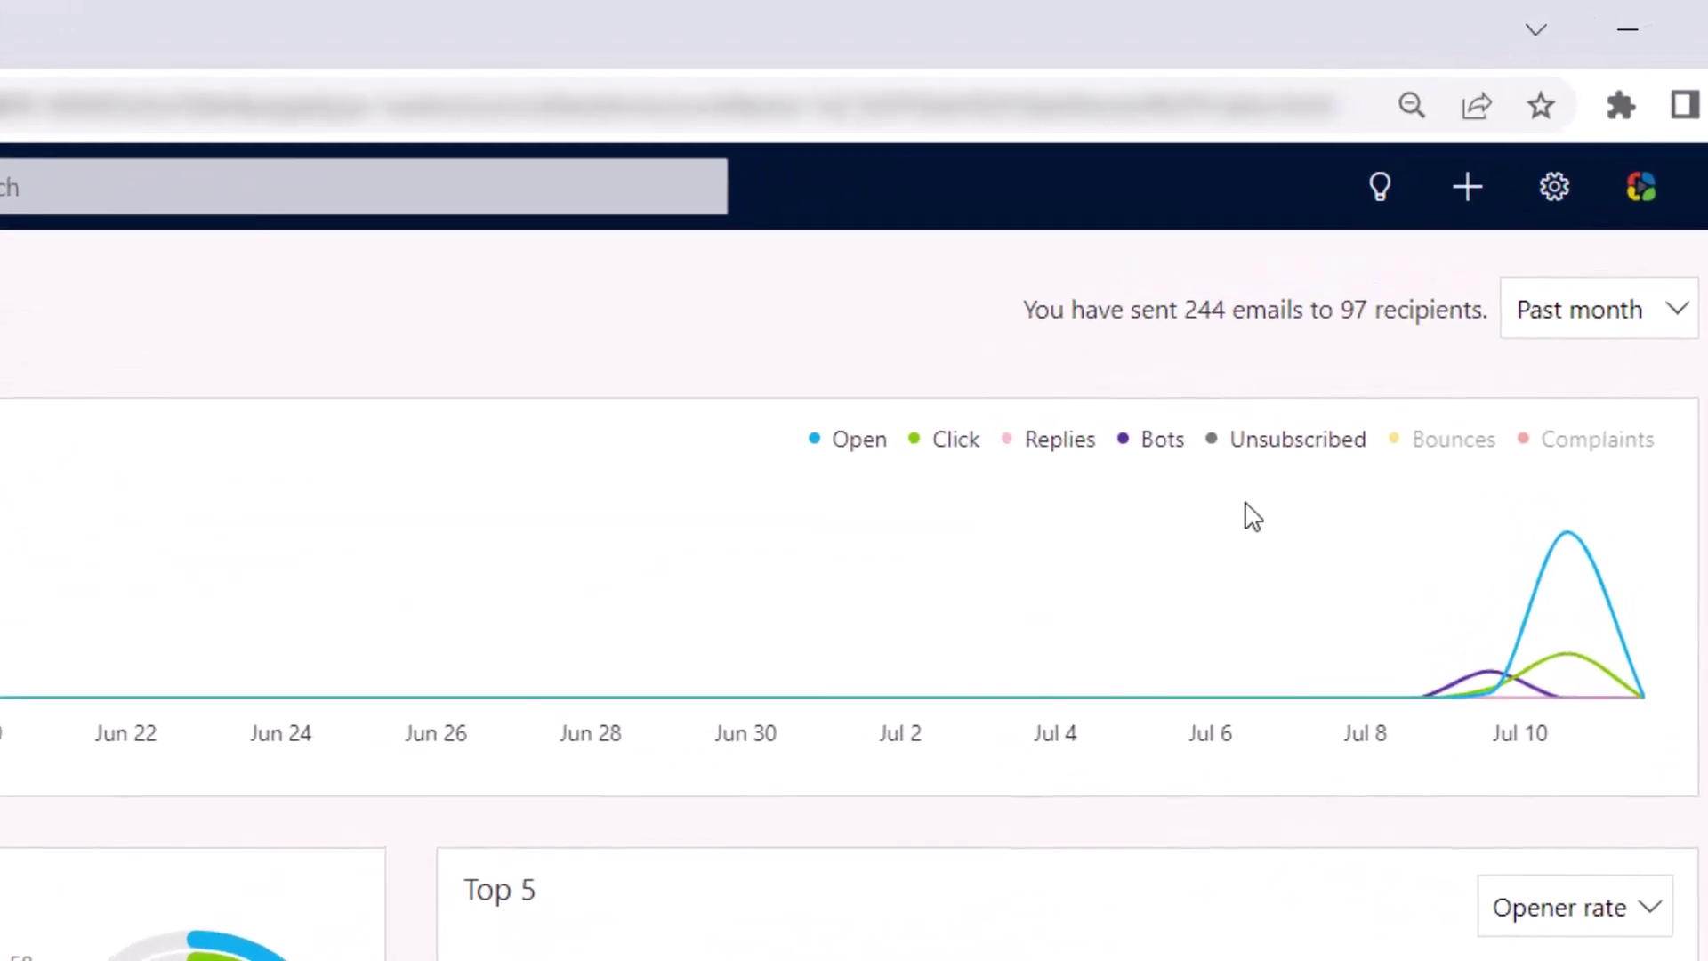
mouse_move(1570, 540)
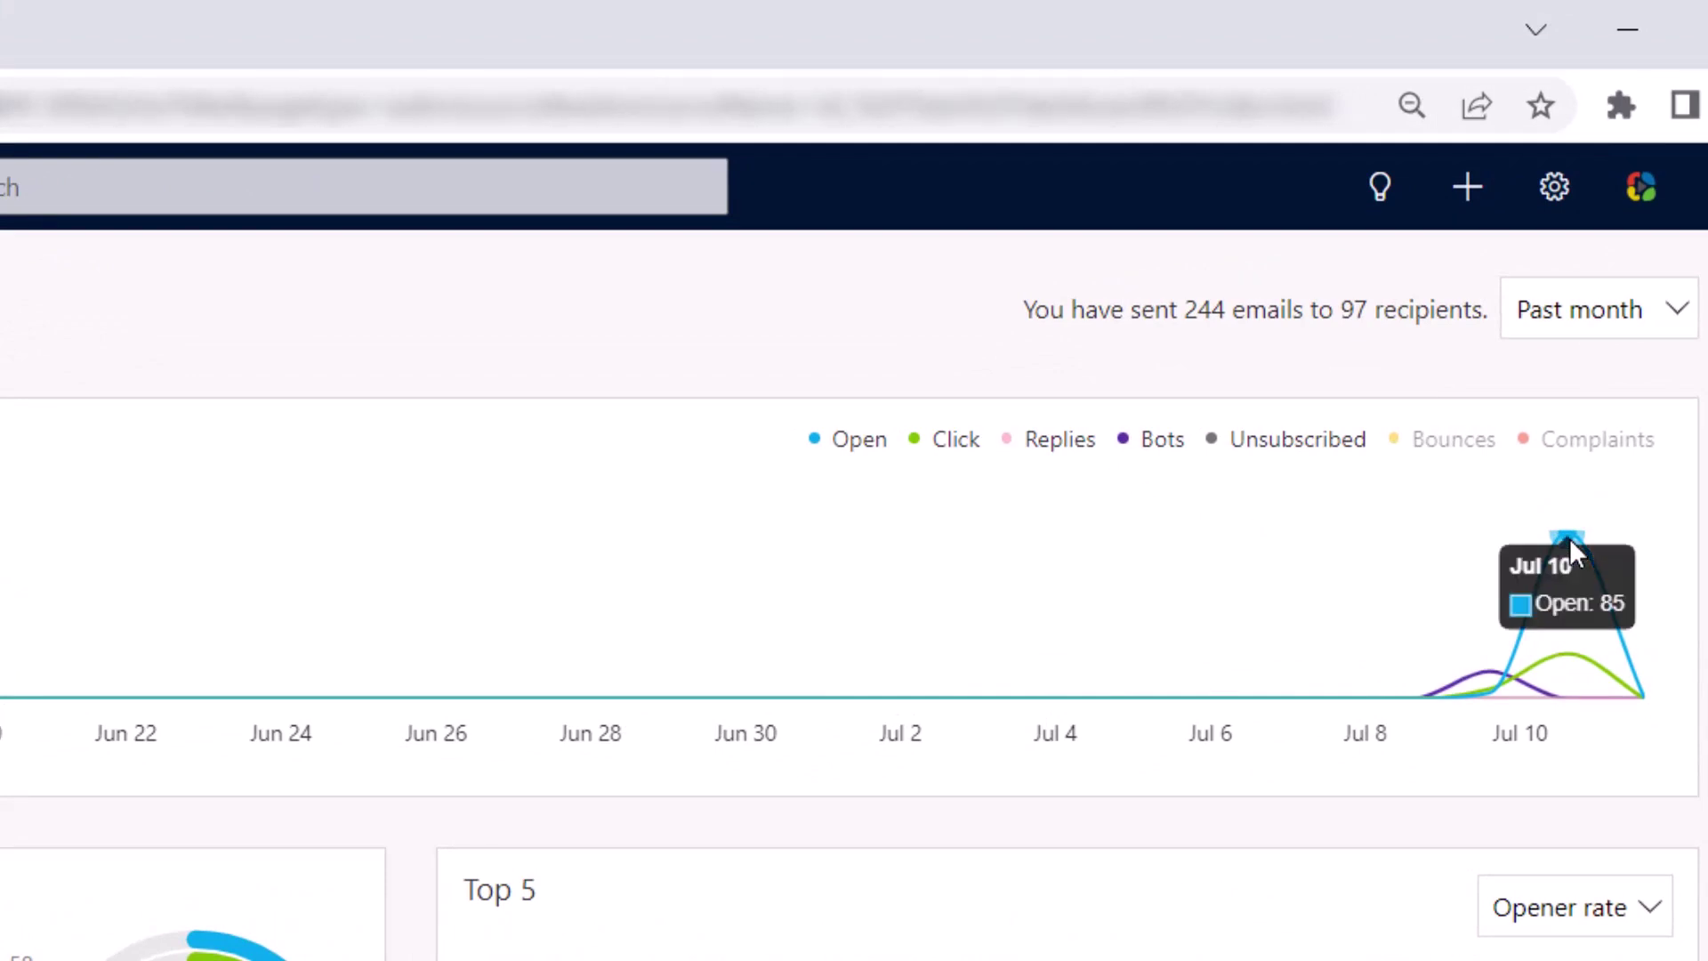
mouse_move(1577, 652)
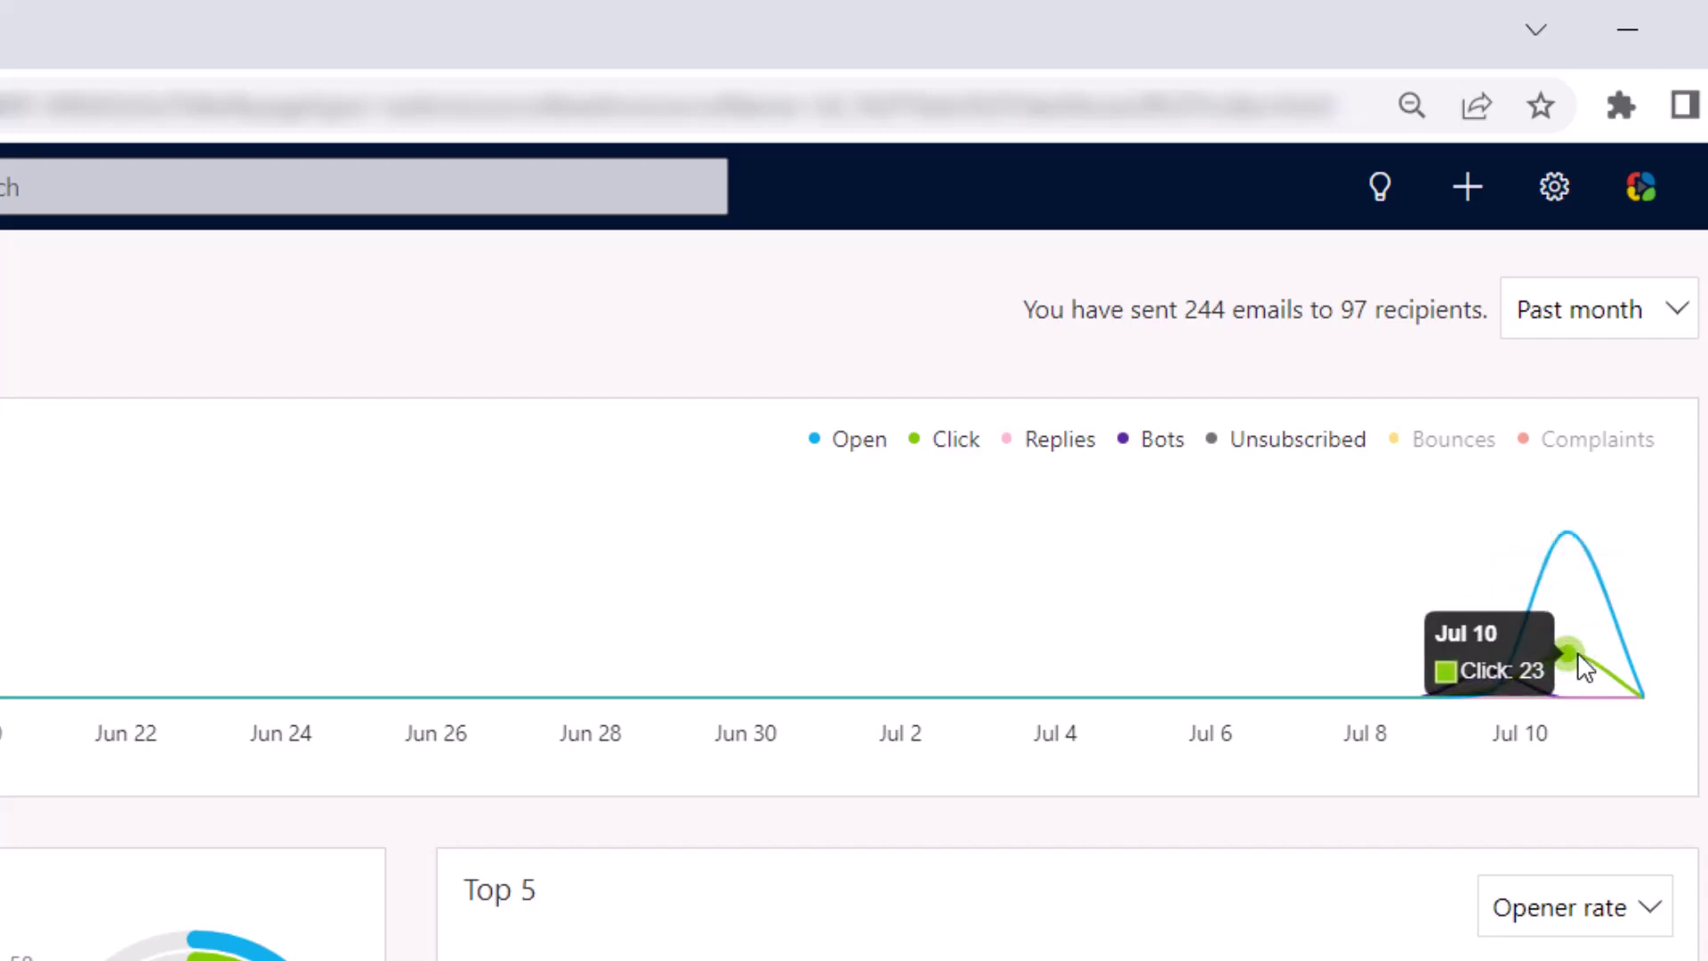
mouse_move(1493, 675)
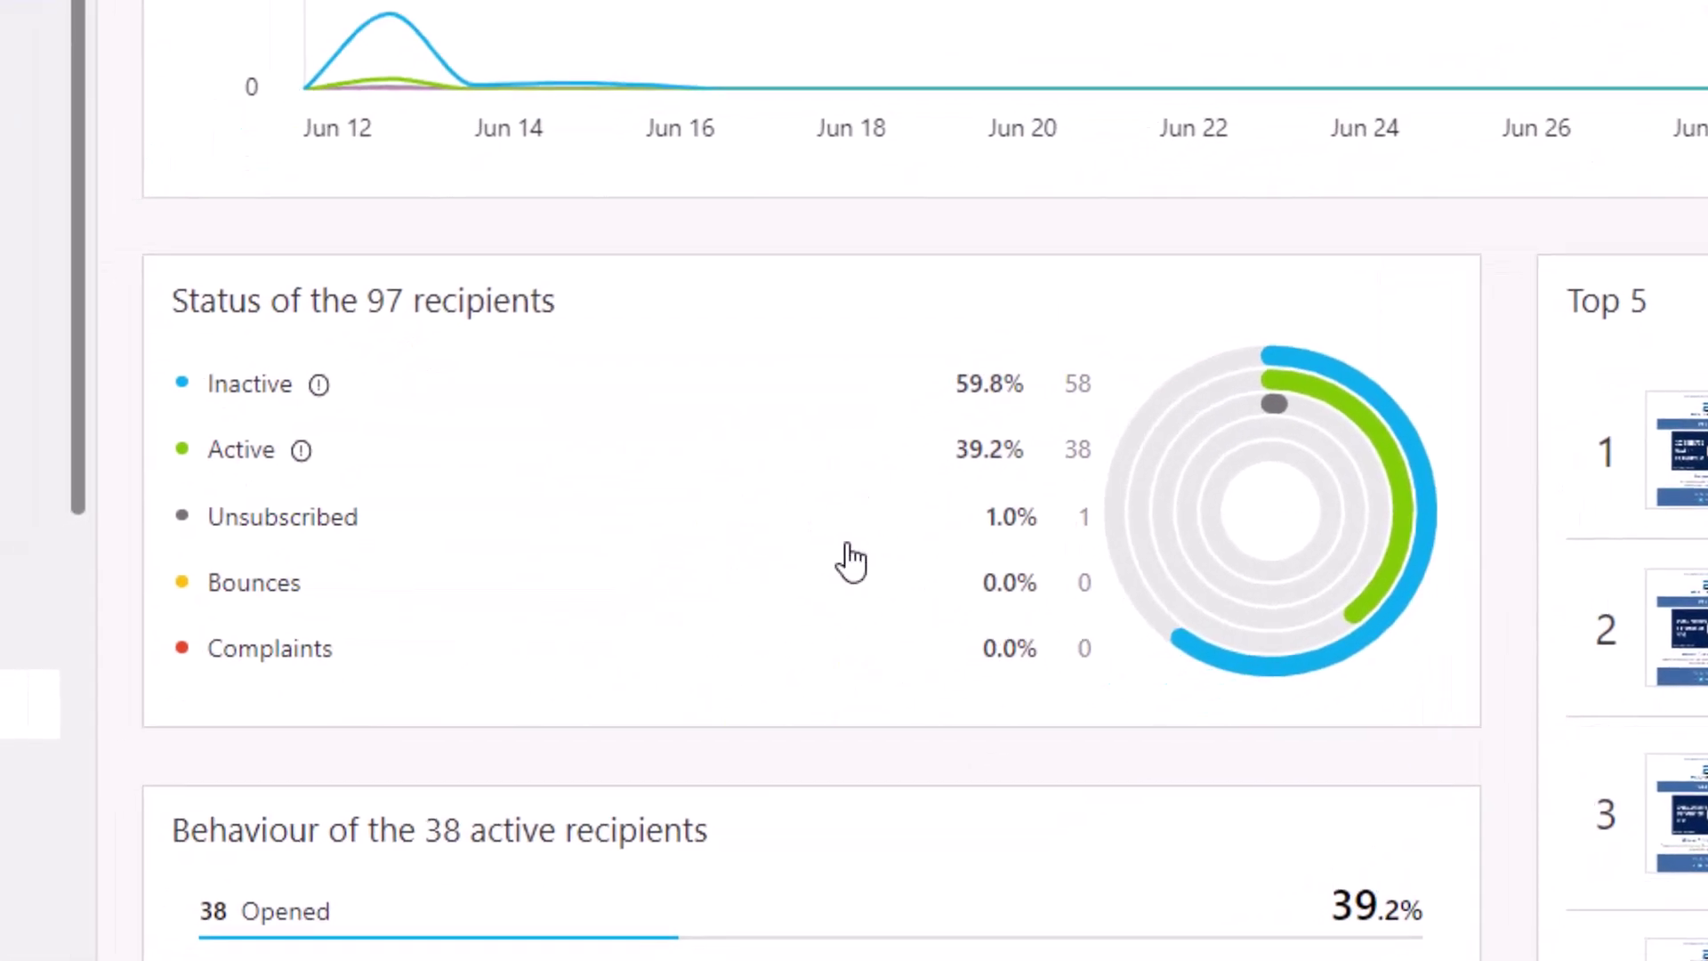
mouse_move(801, 568)
mouse_move(1074, 400)
mouse_move(308, 447)
mouse_move(1083, 463)
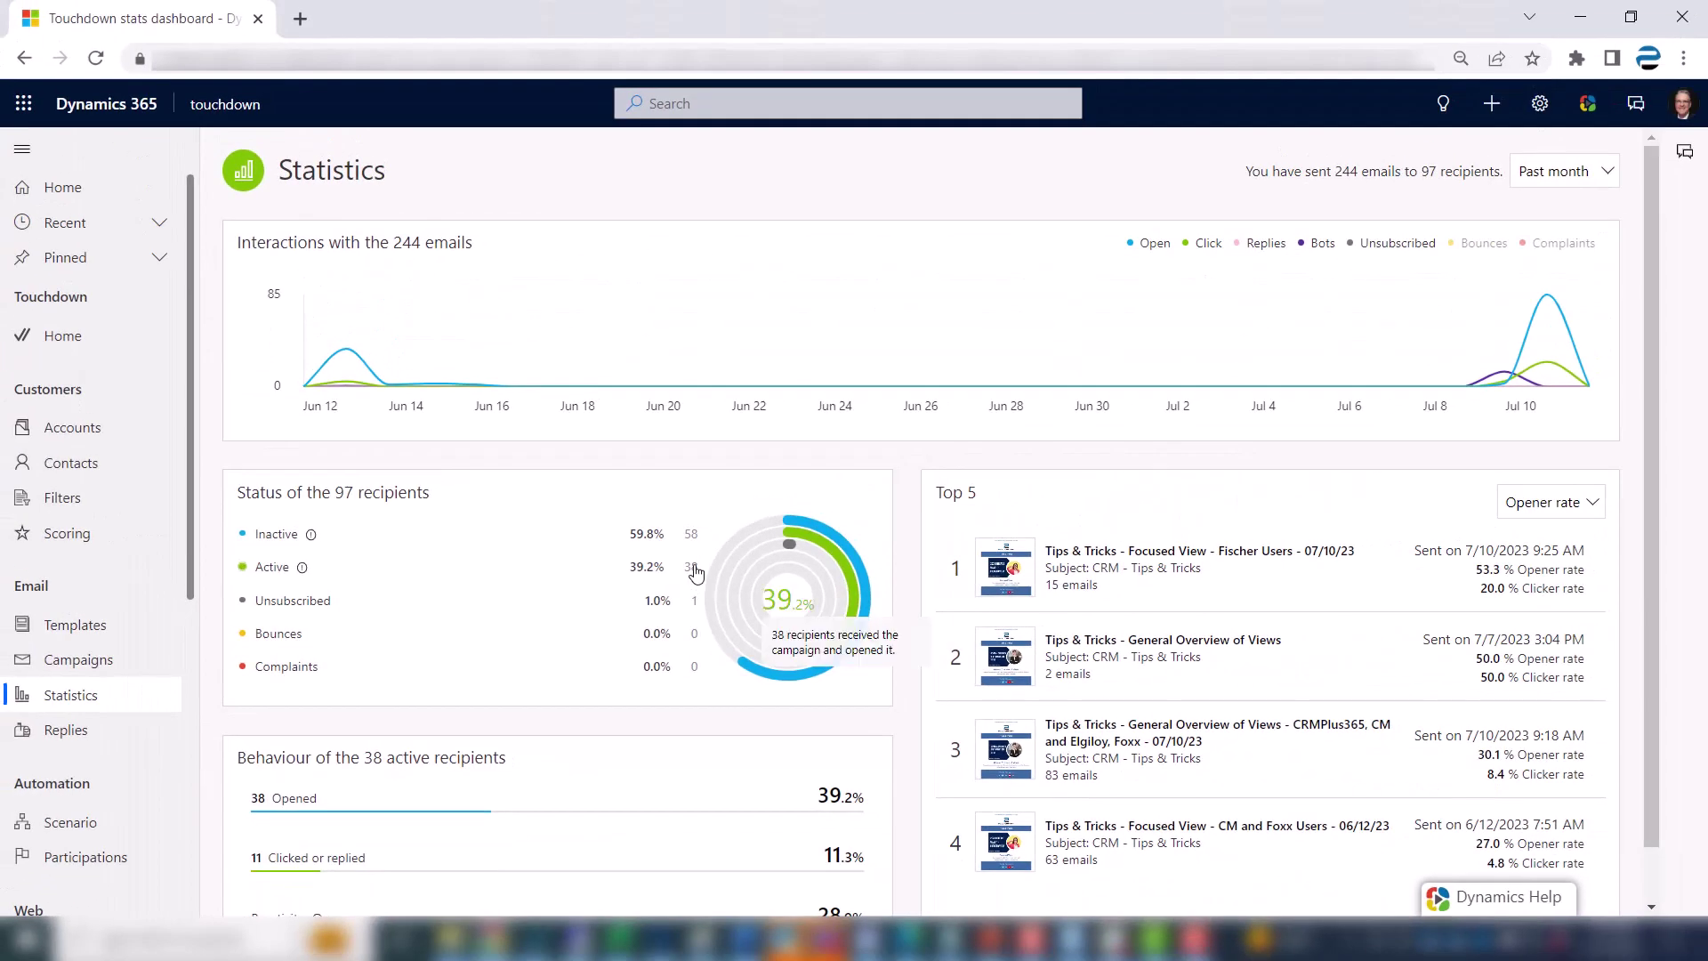
click(693, 570)
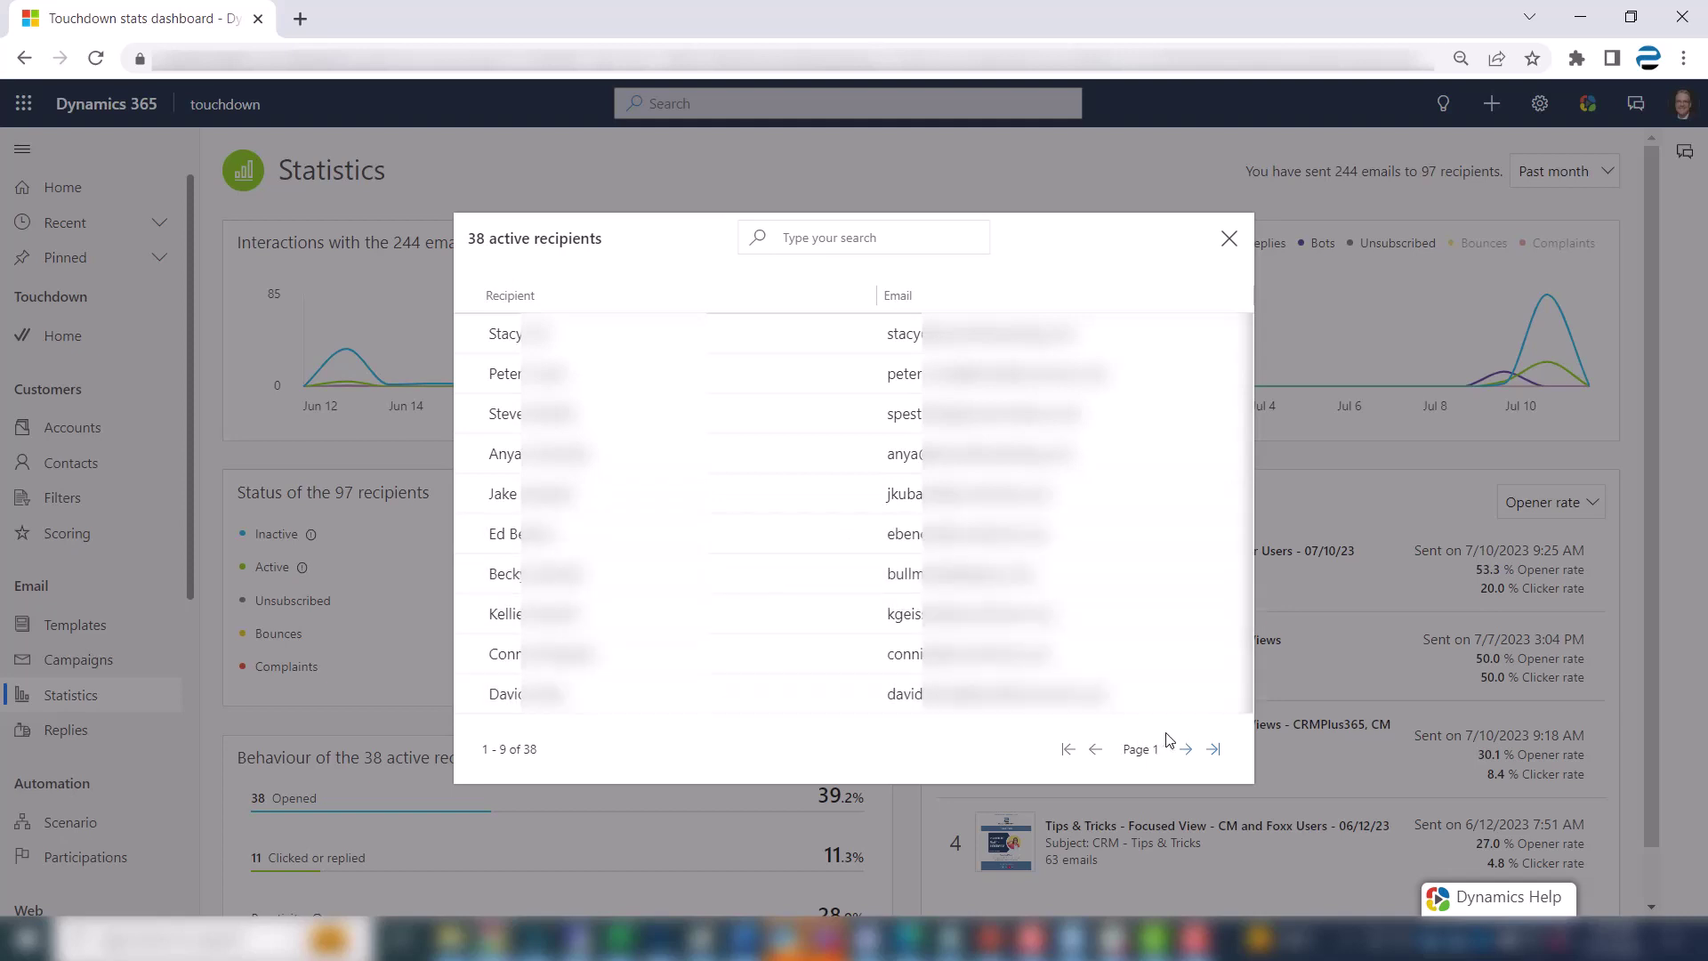
click(1187, 751)
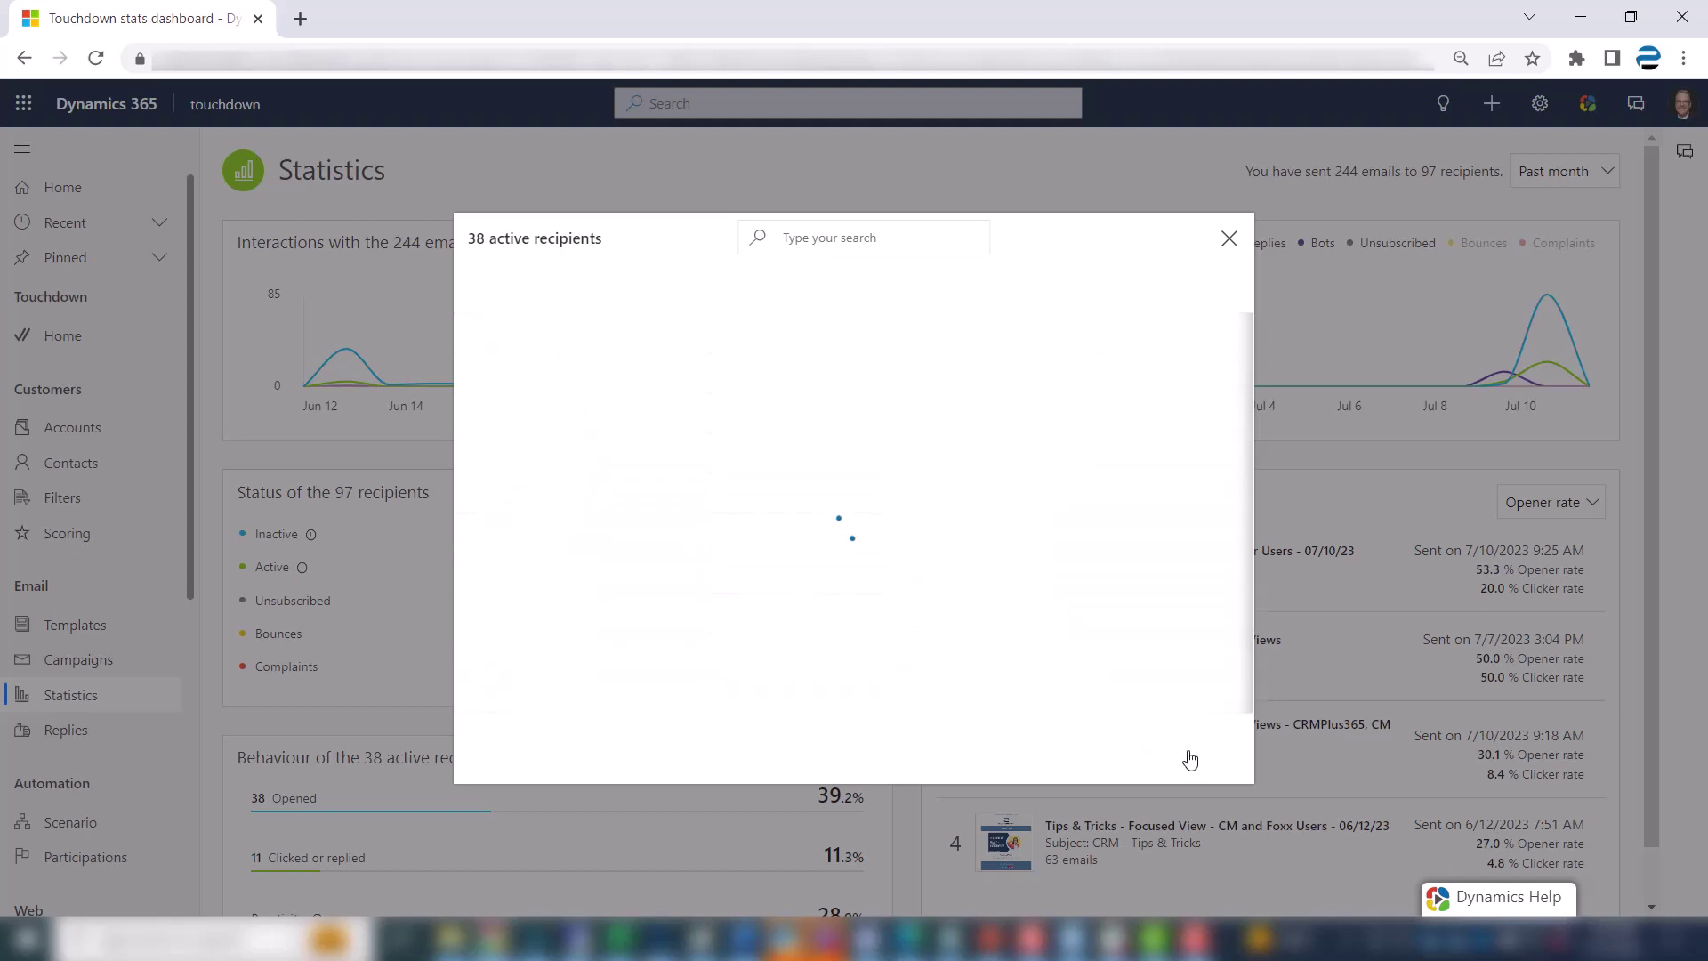
click(1188, 752)
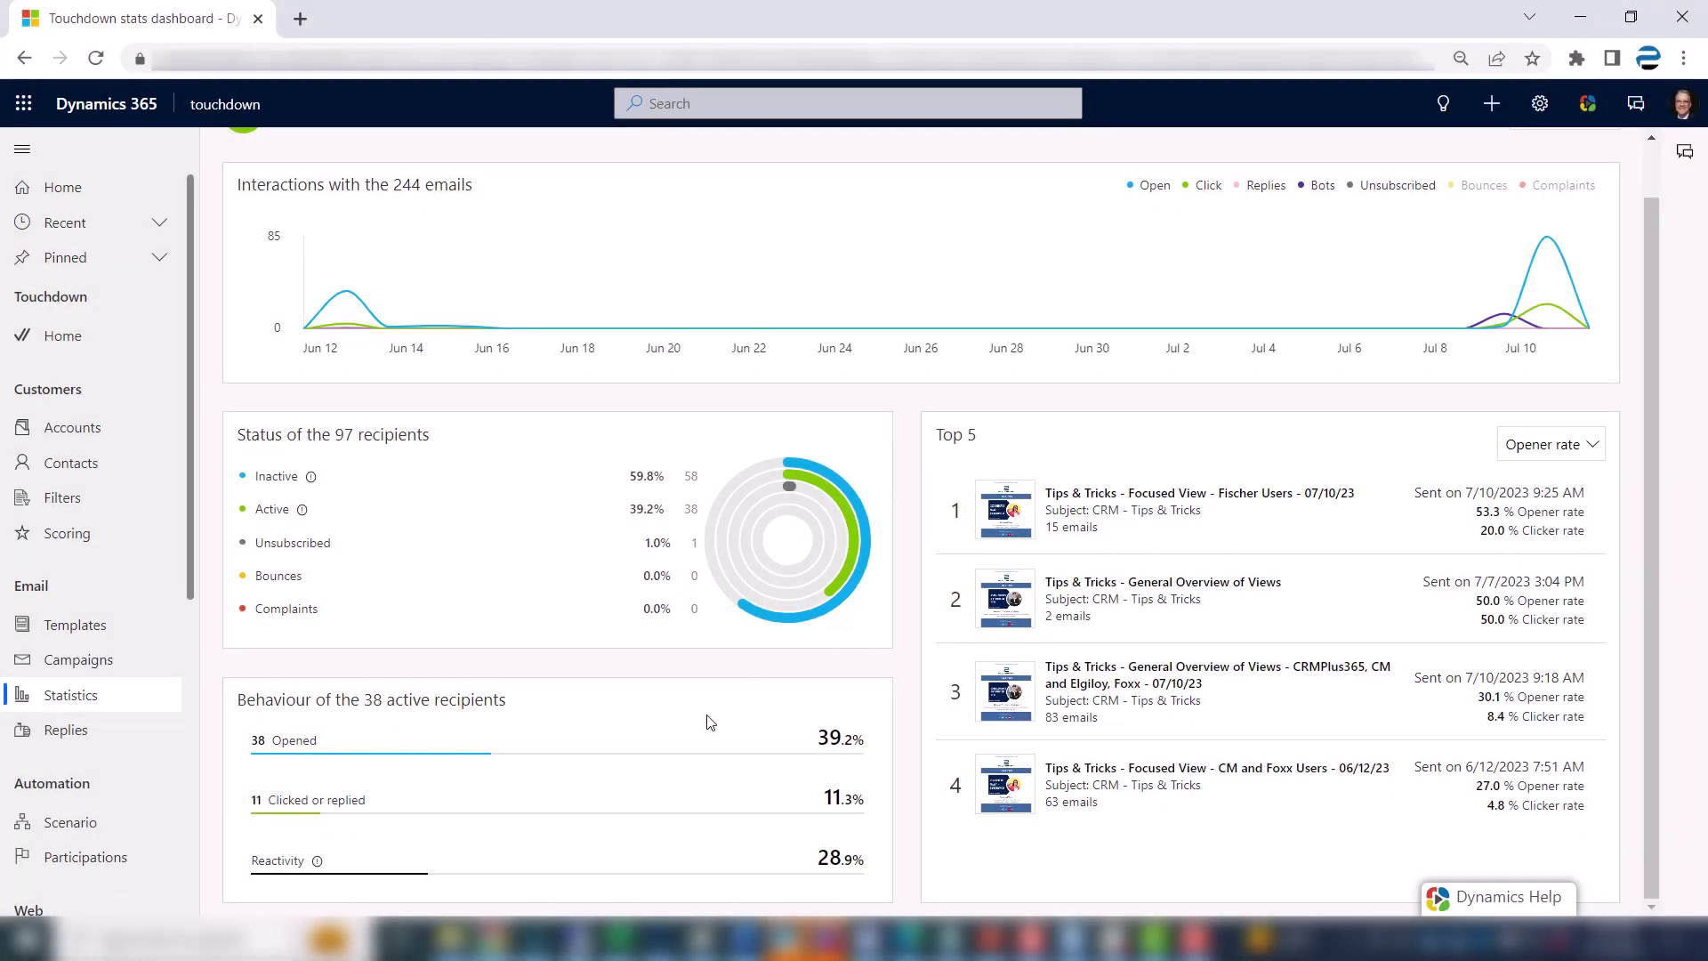
mouse_move(670, 579)
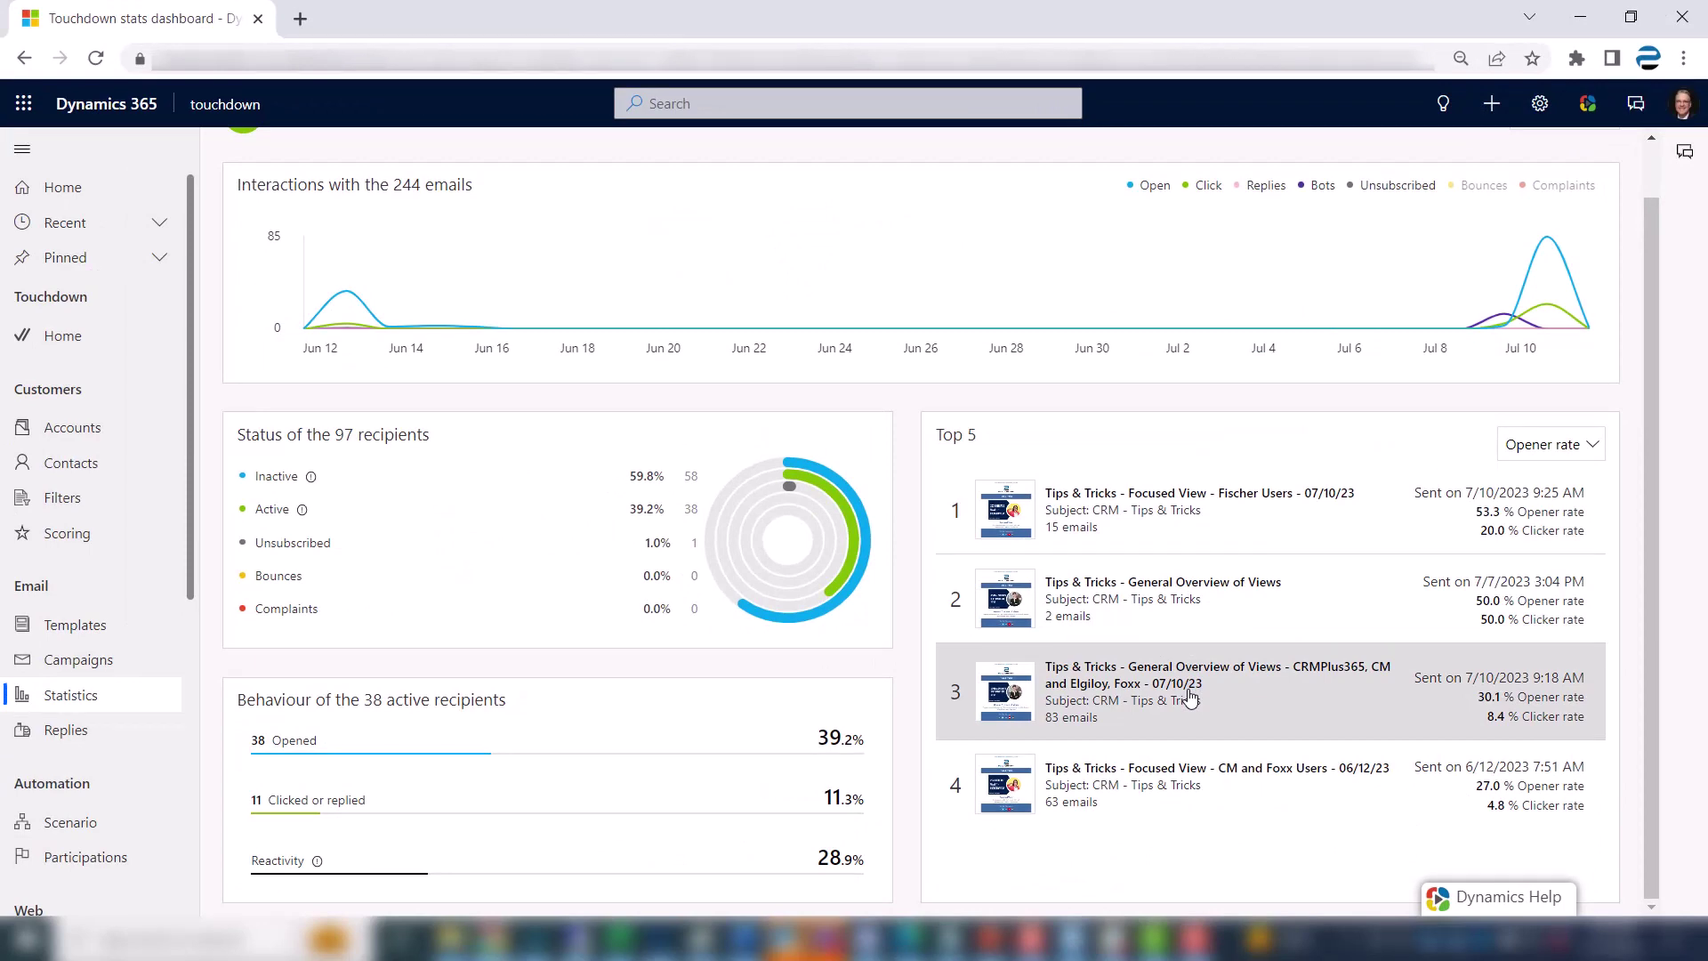
Step: Open the third Top 5 campaign, Tips & Tricks, and chart its interactions over 1 week, then 24 hours
click(1191, 698)
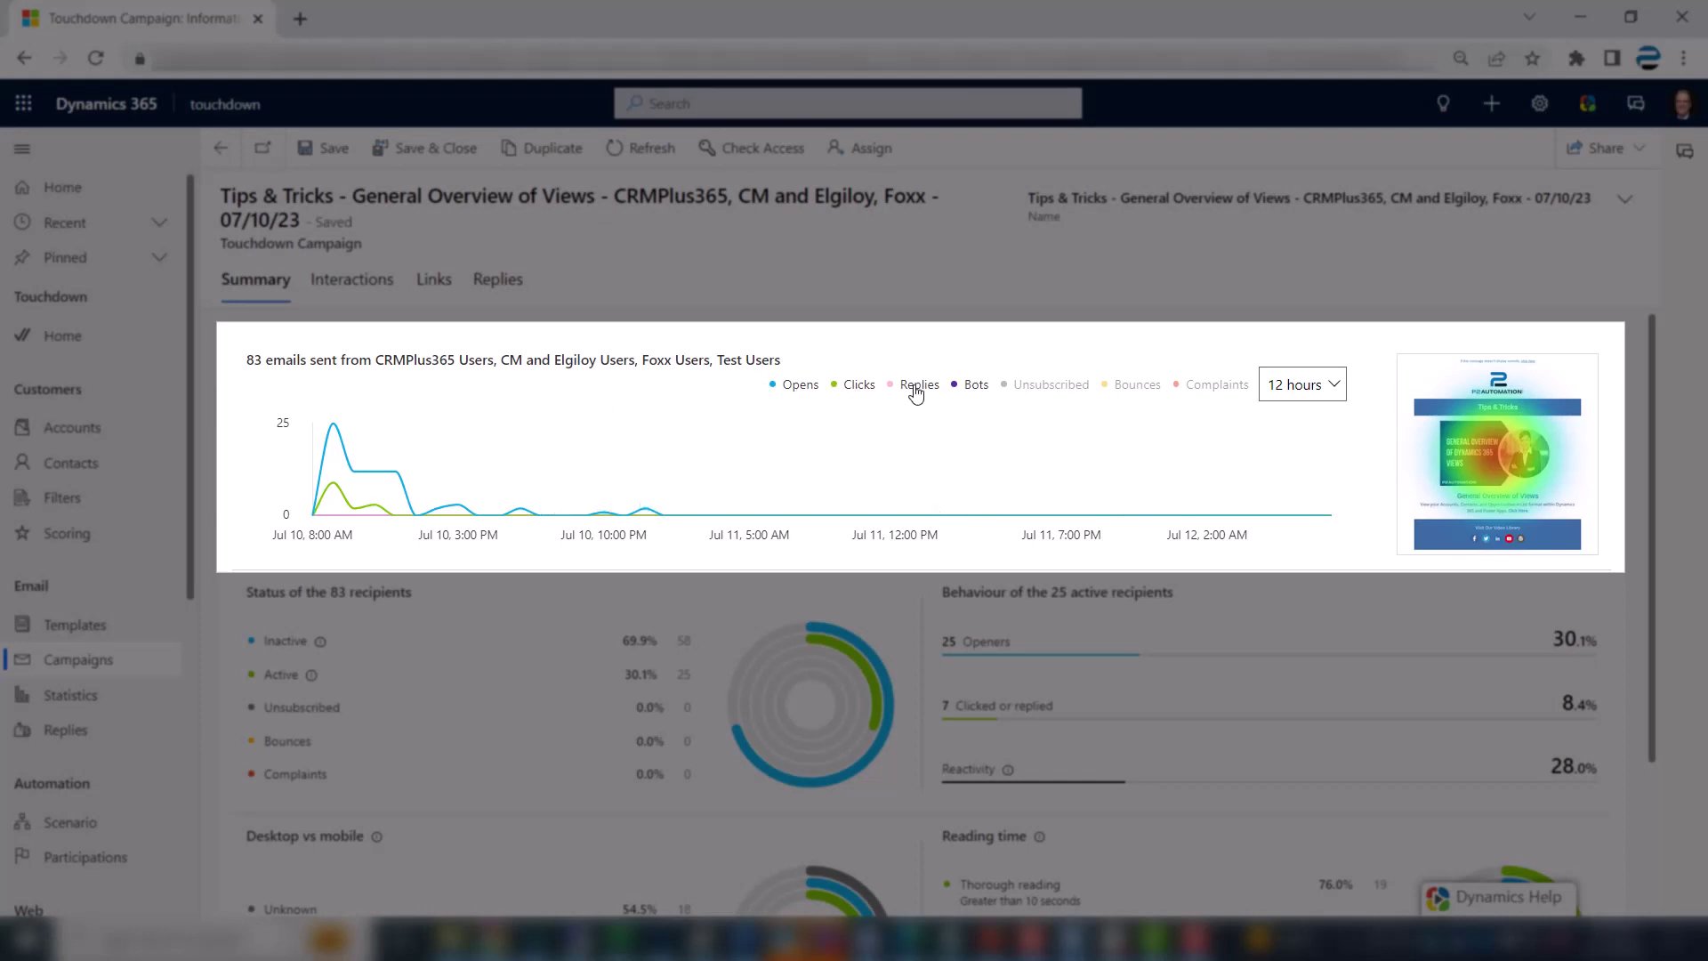
click(1325, 394)
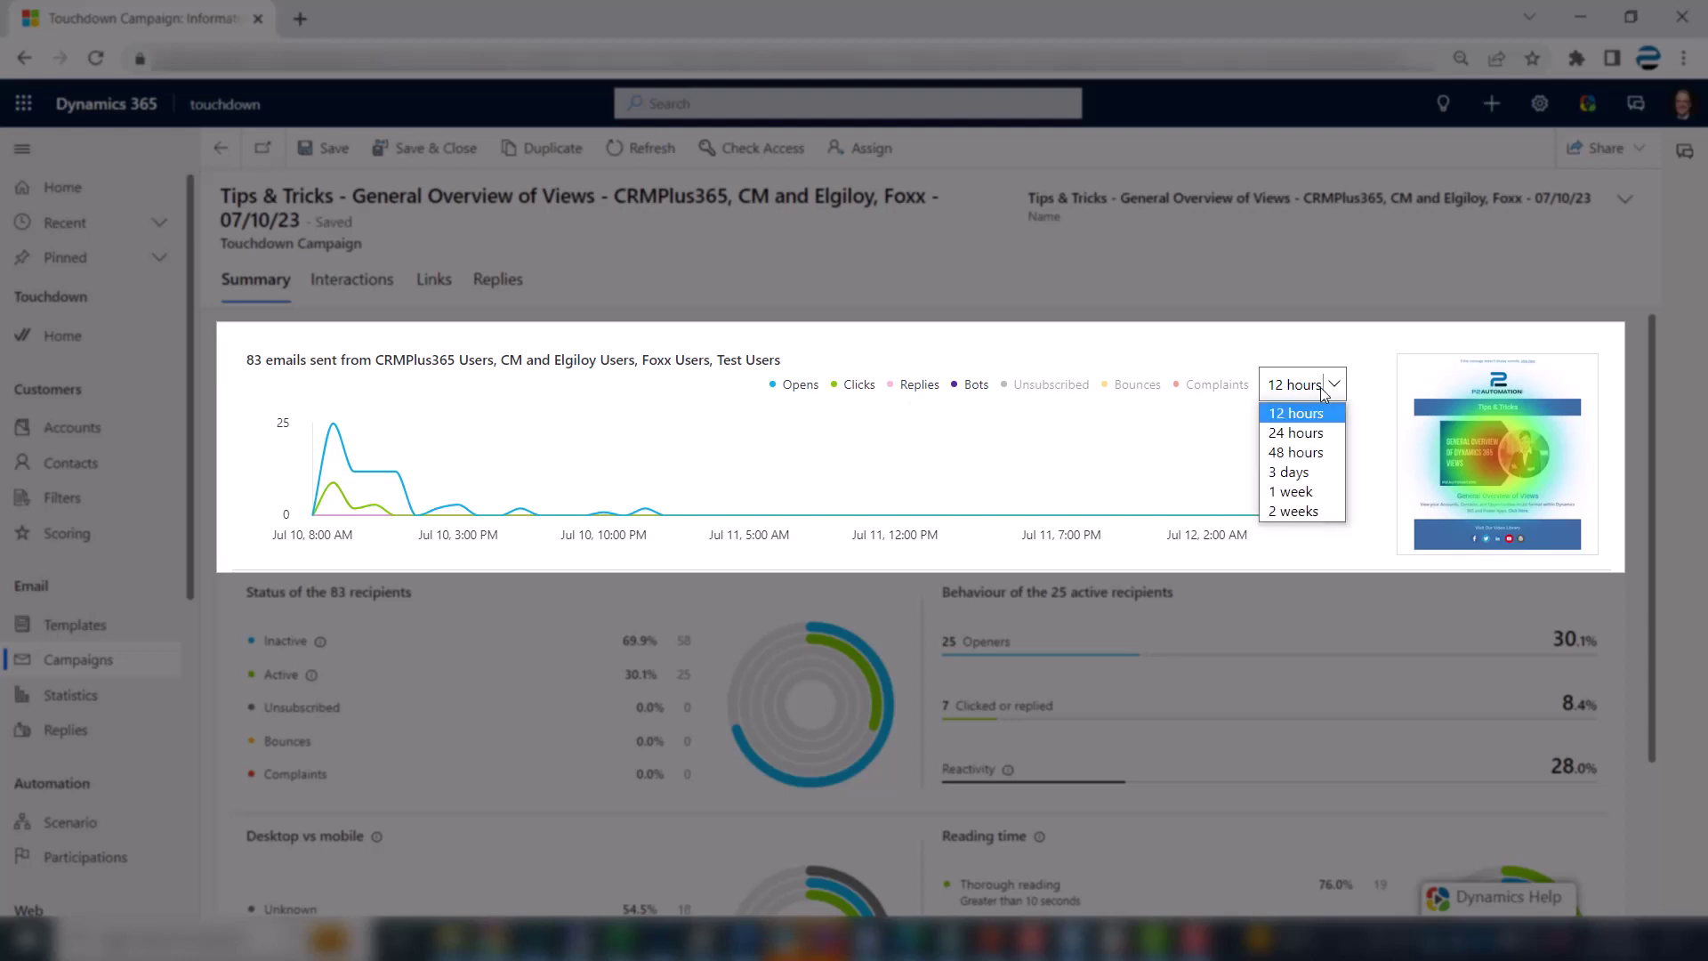
click(1300, 501)
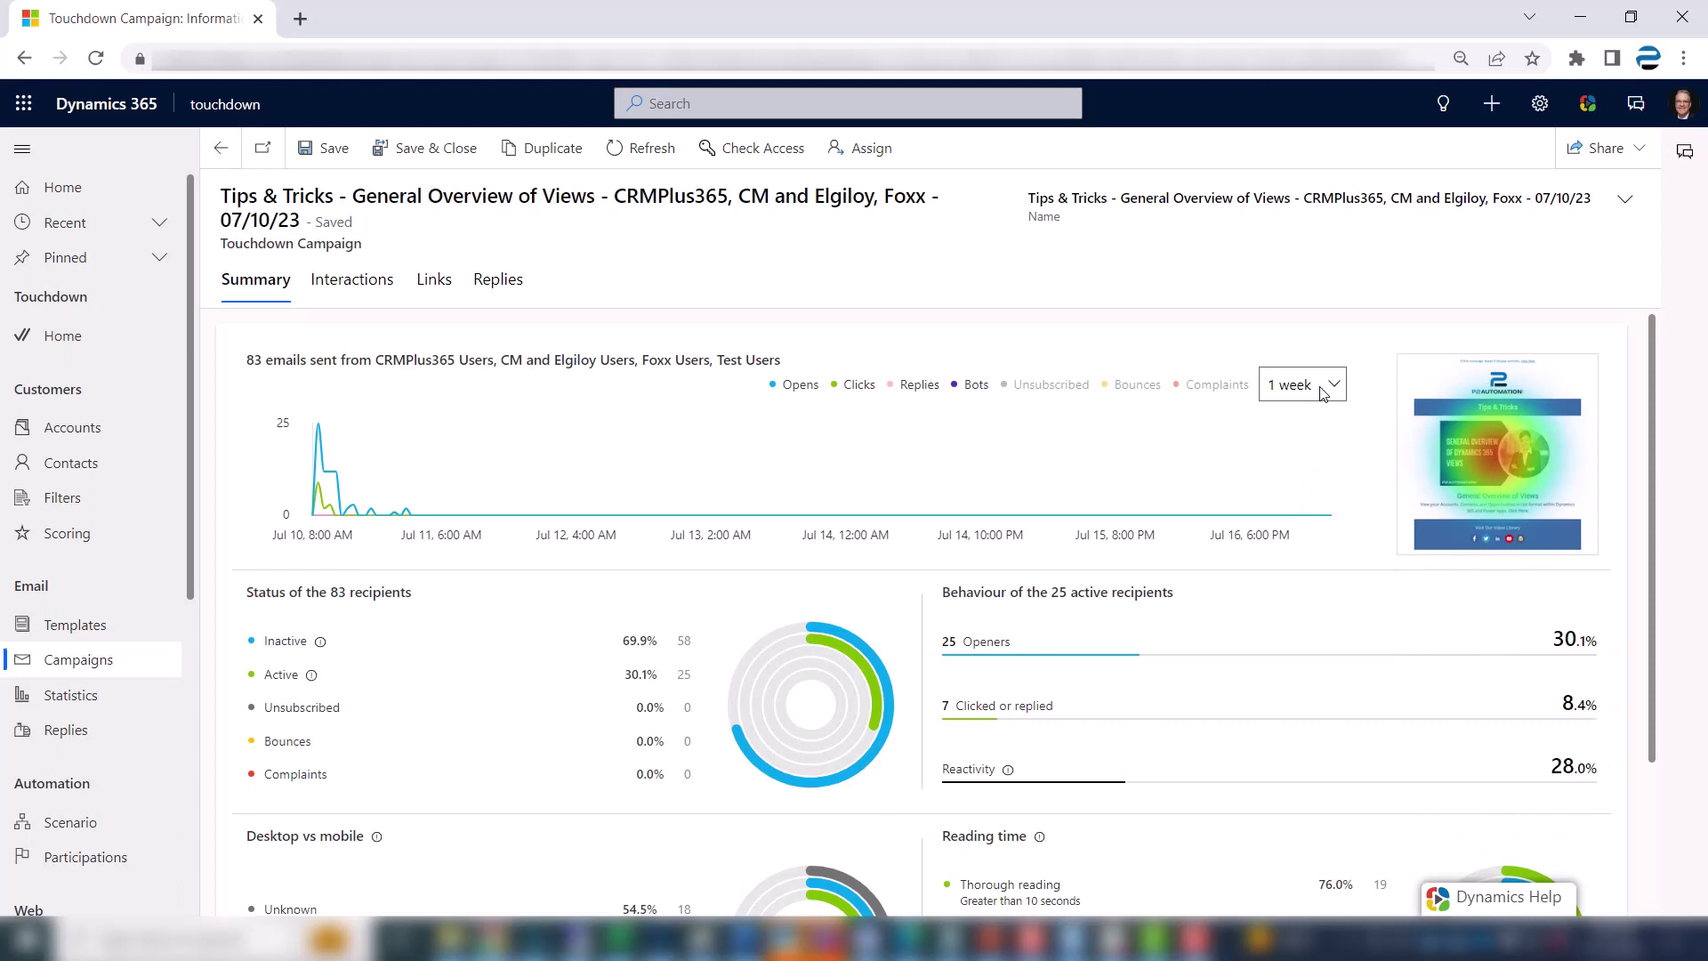
click(1322, 394)
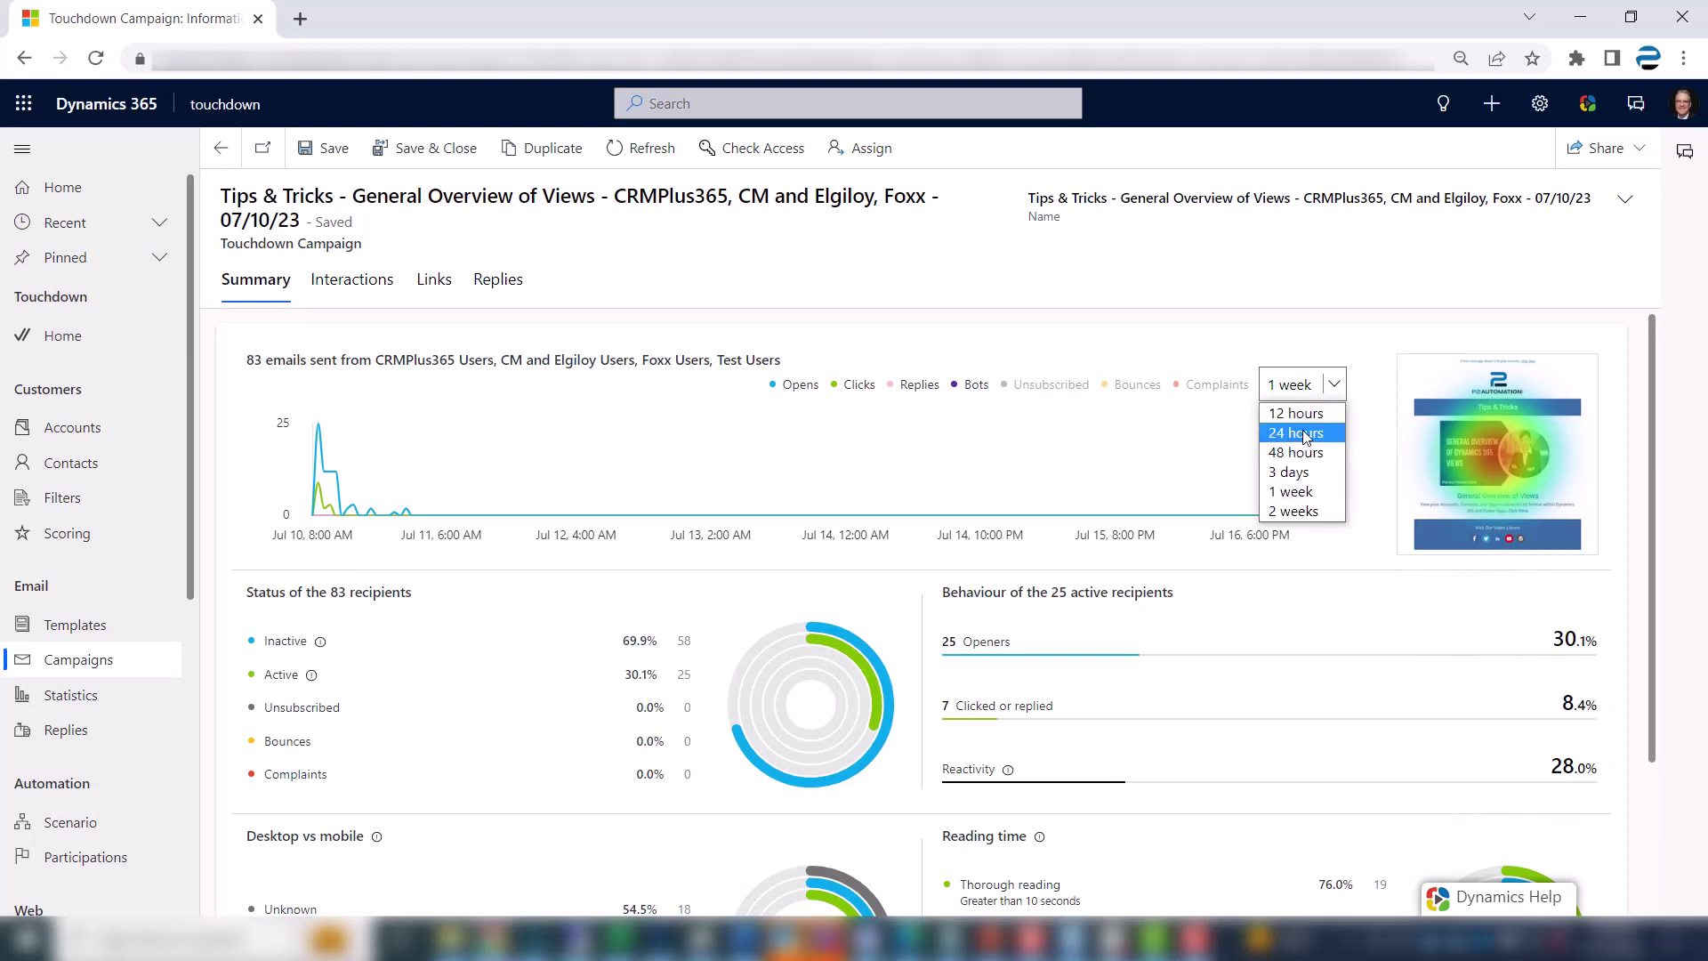
click(1297, 433)
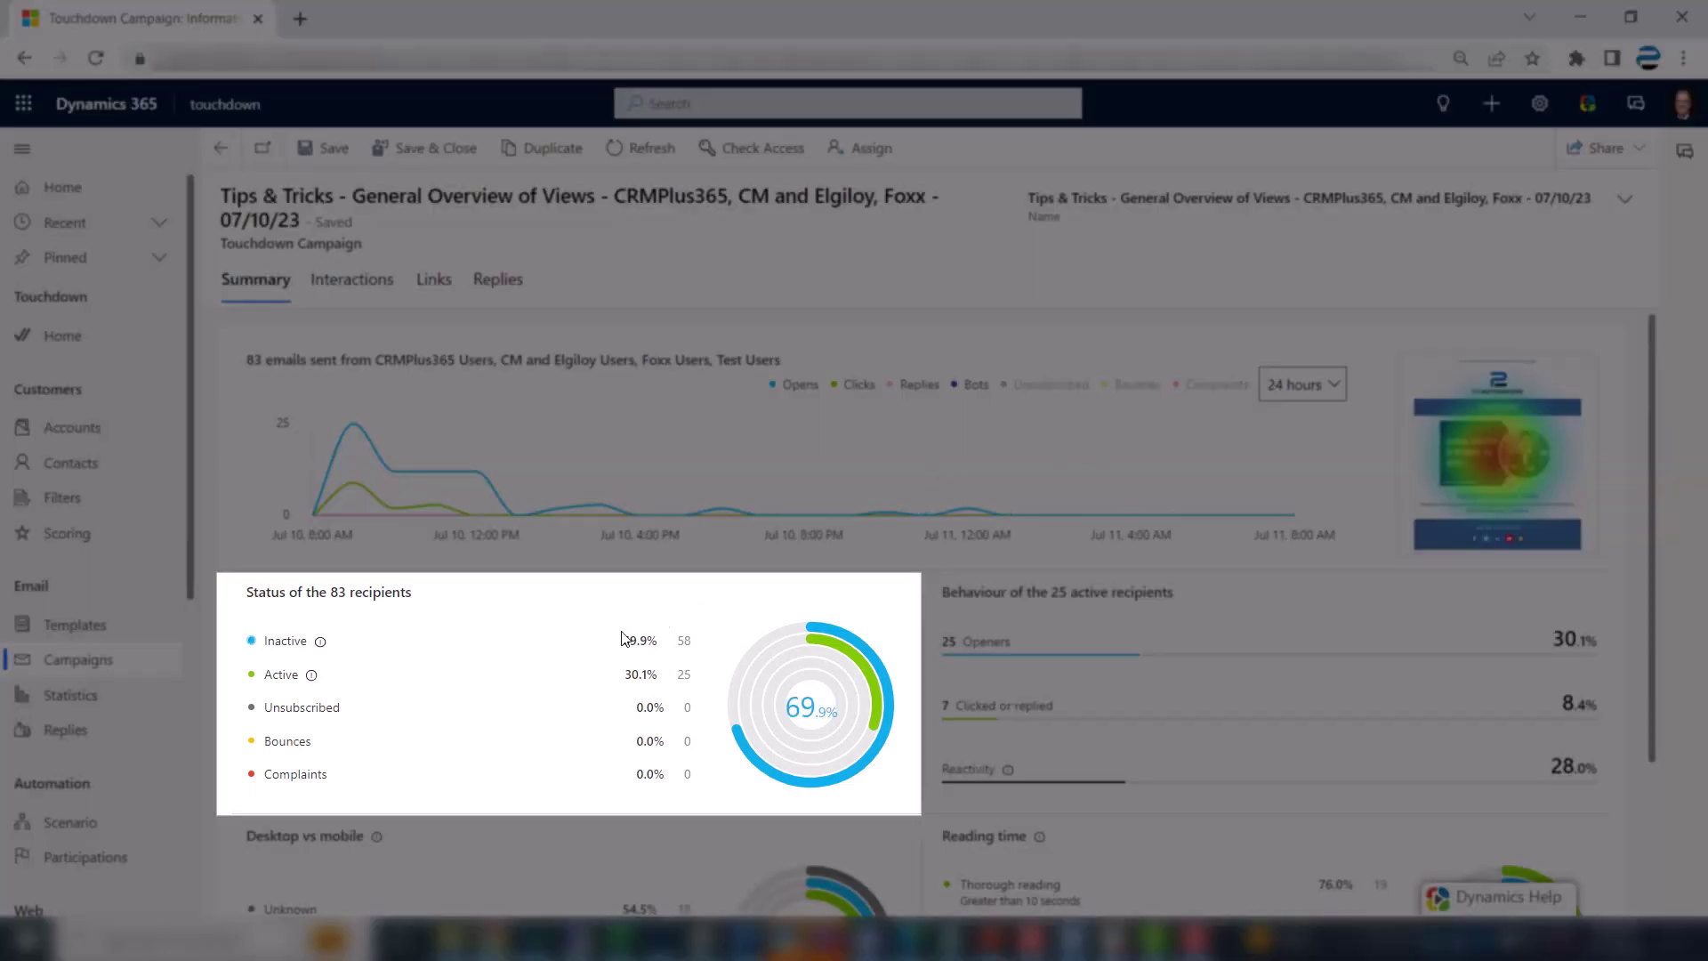
Step: Check the 25 active recipients, then scroll to the Desktop vs mobile and Reading time breakdowns
click(686, 678)
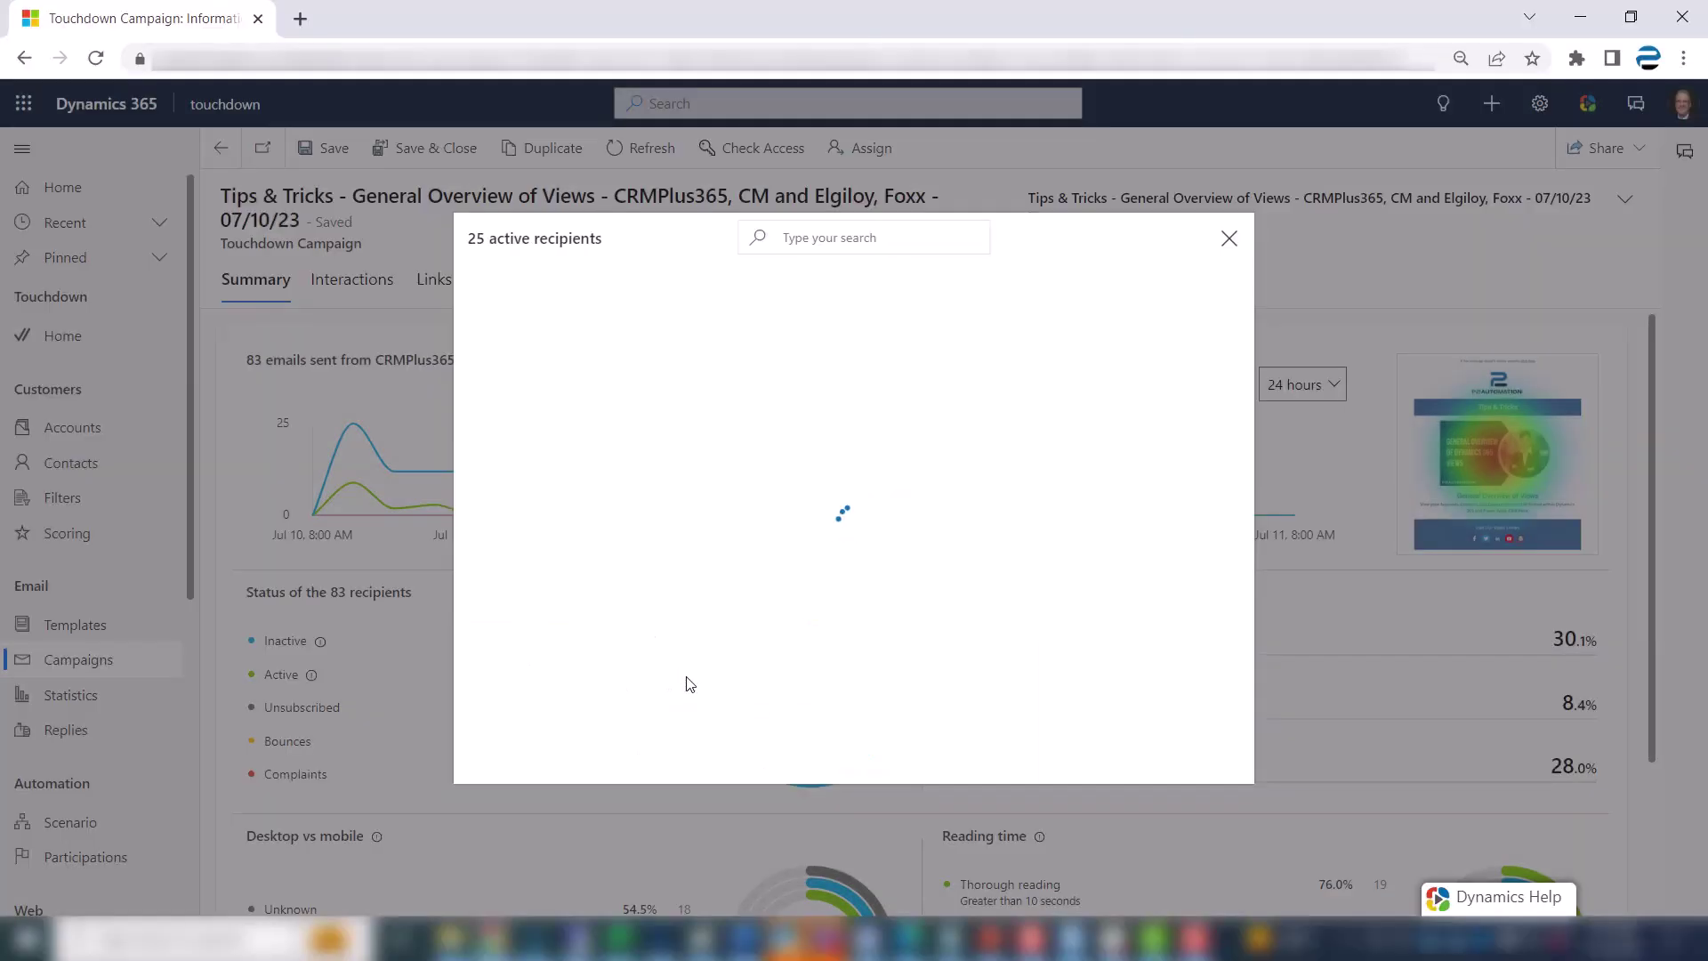
click(1248, 248)
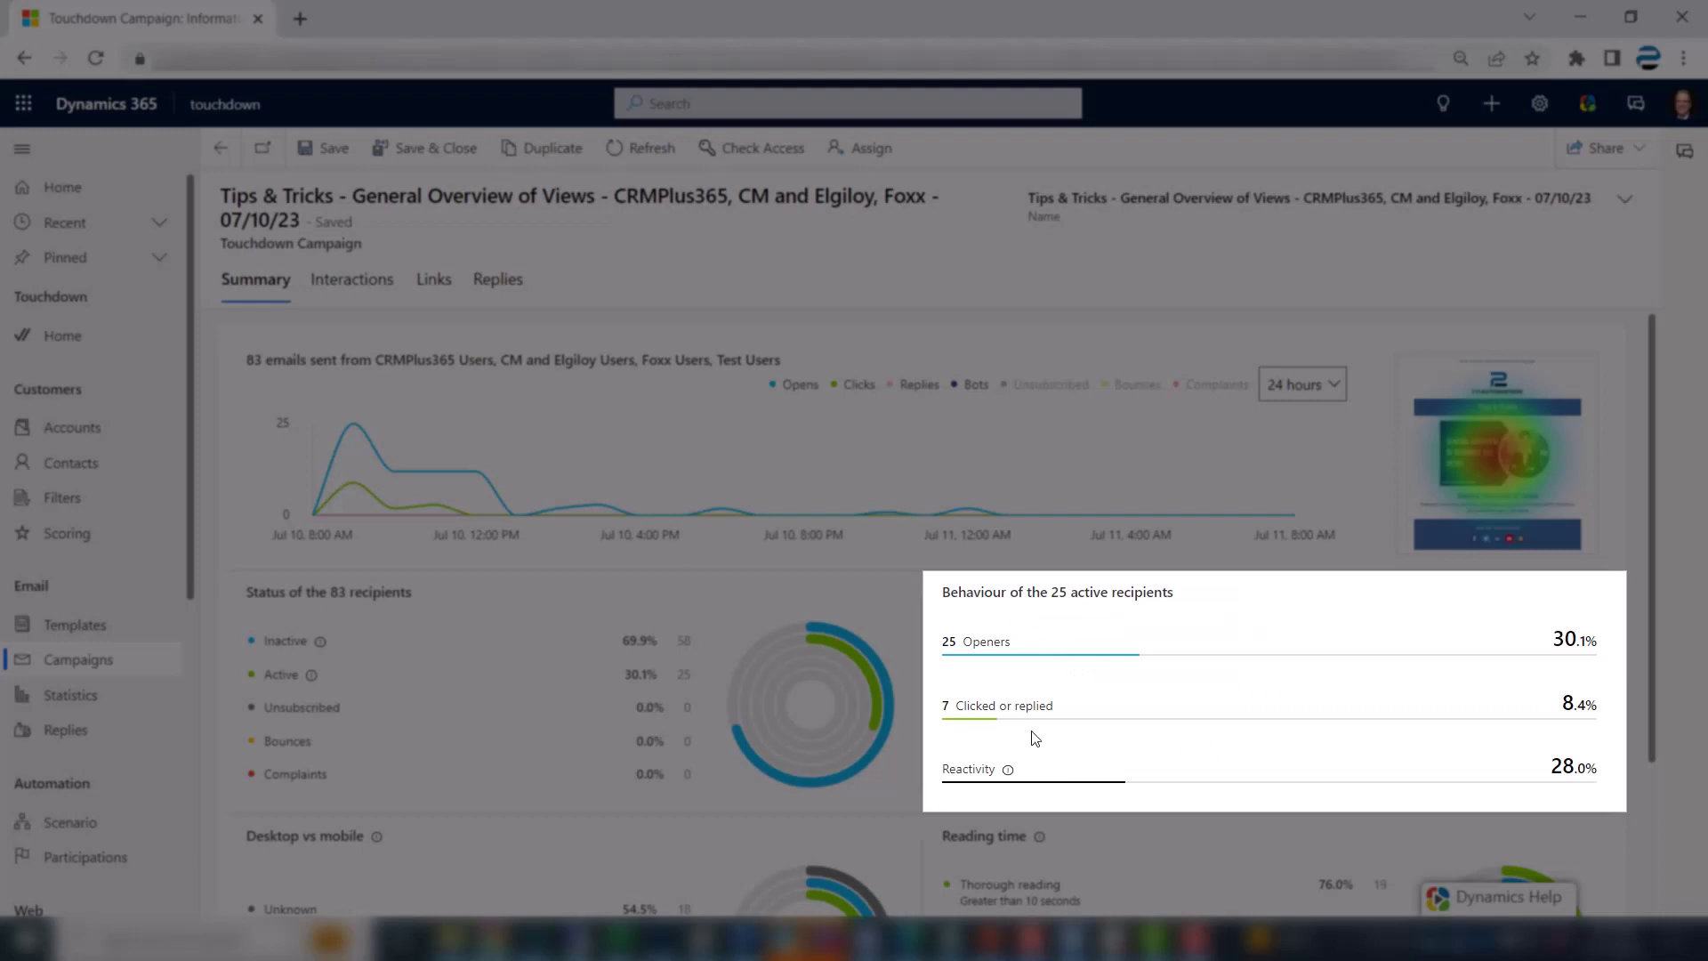
scroll(1035, 737, down, 2)
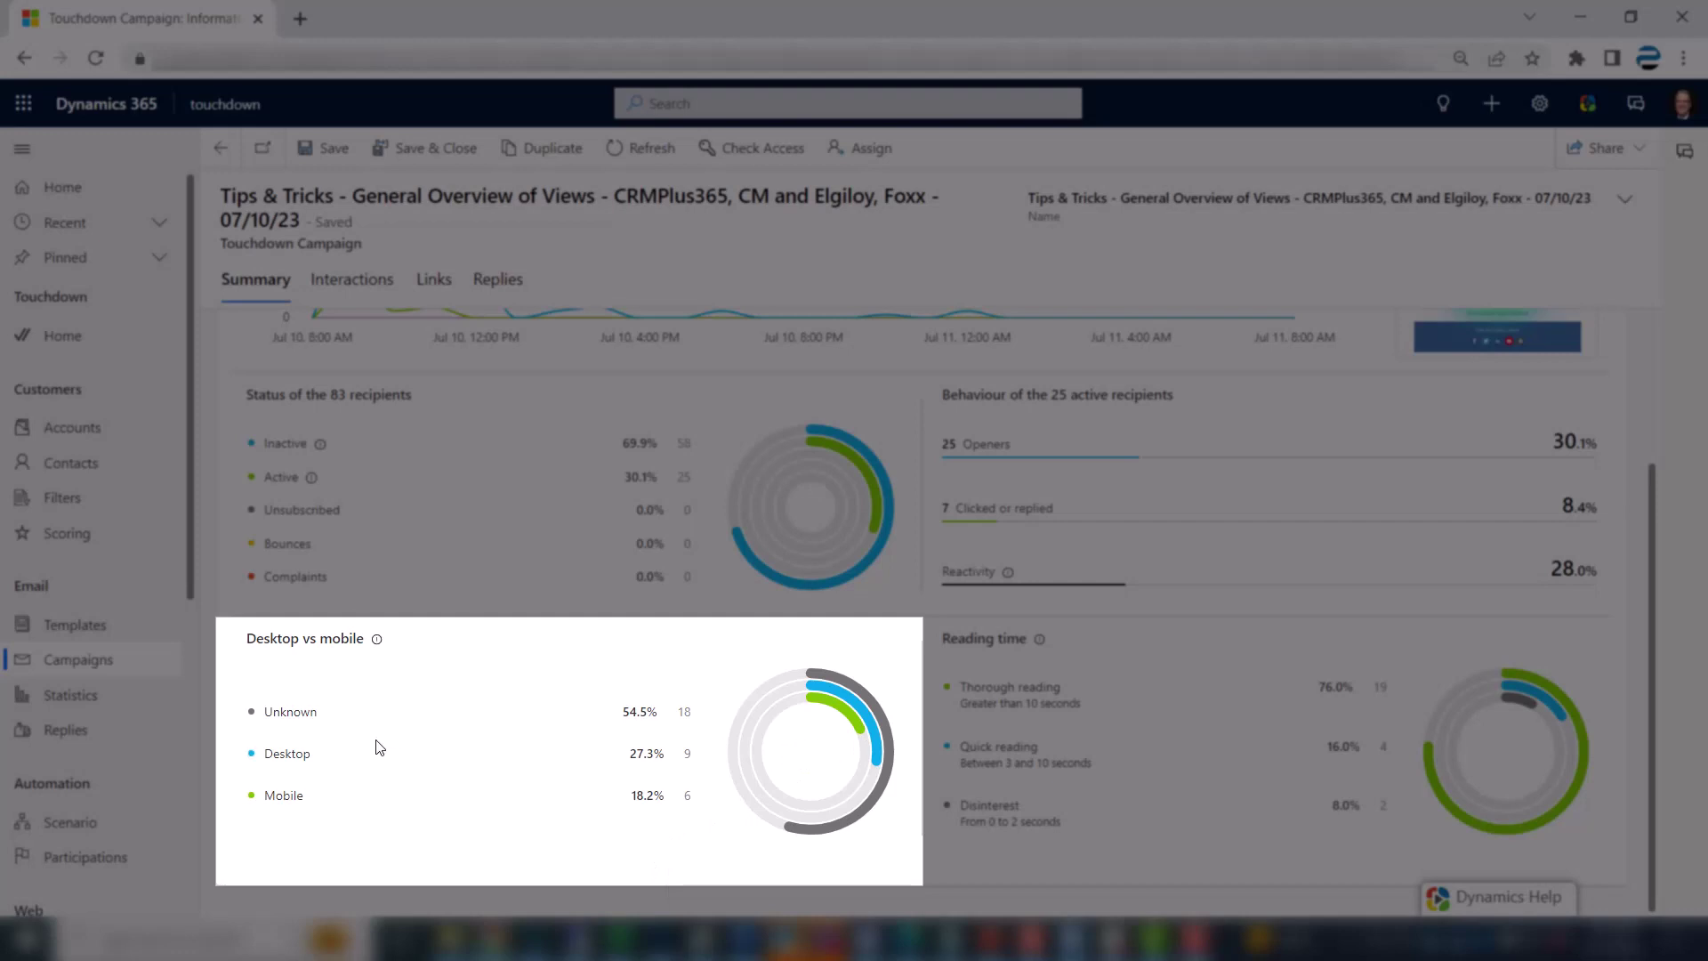
mouse_move(300, 763)
mouse_move(299, 800)
mouse_move(370, 725)
mouse_move(681, 766)
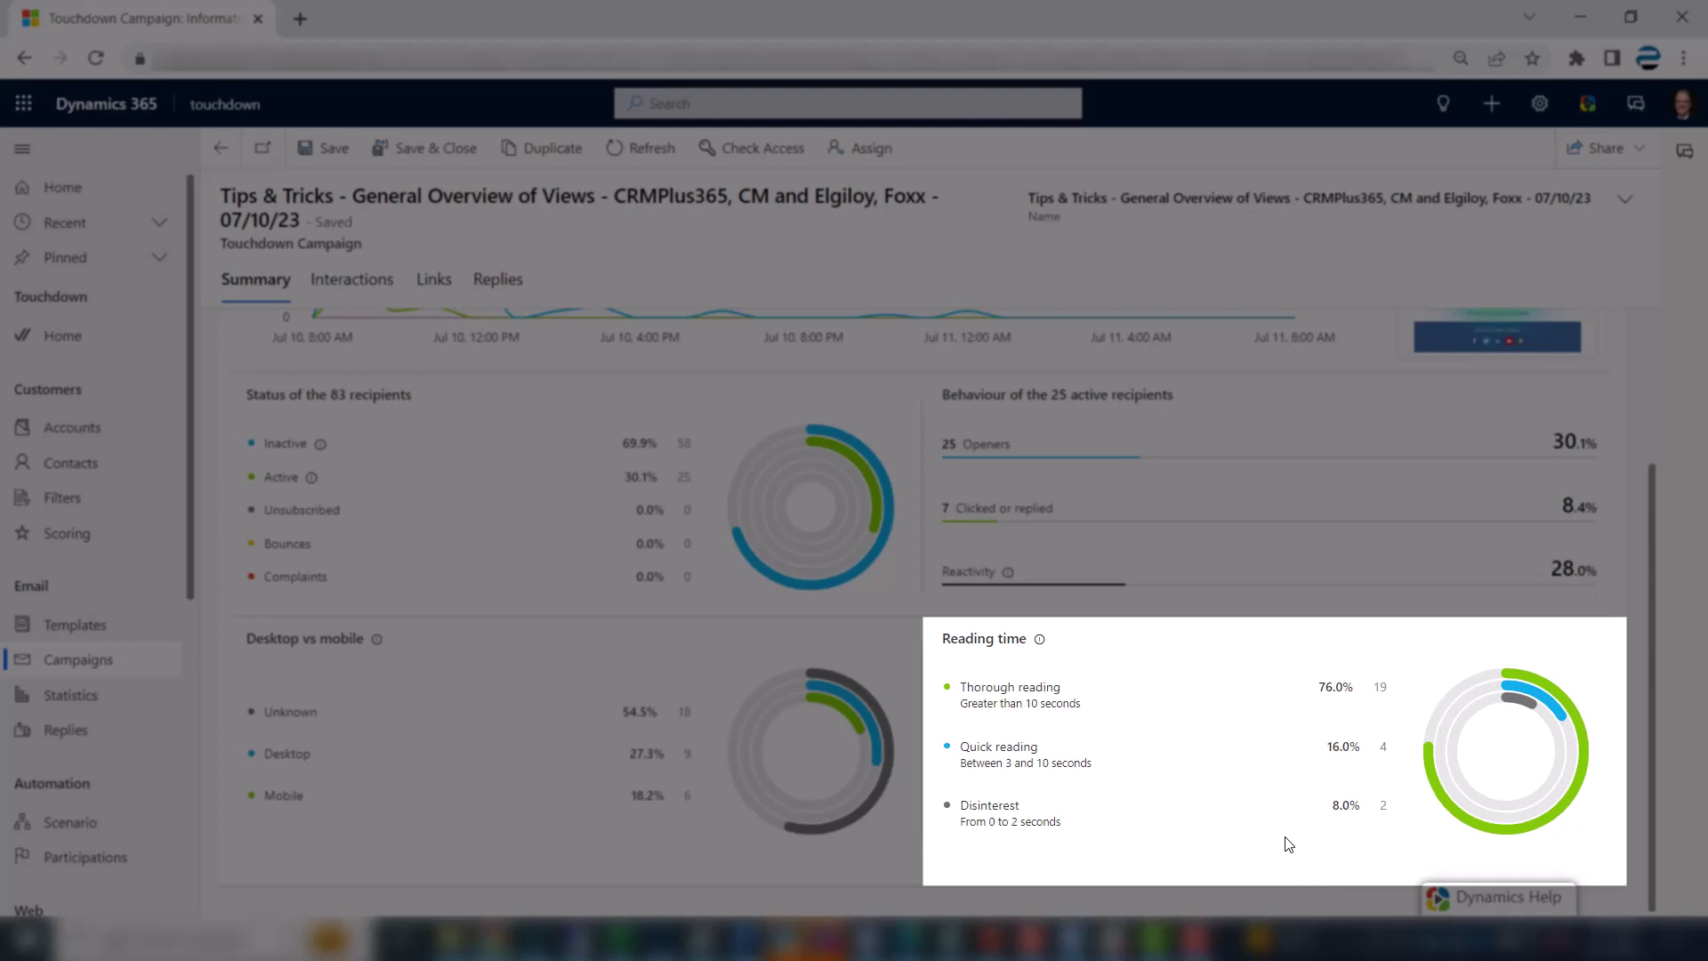
mouse_move(1296, 709)
mouse_move(1051, 716)
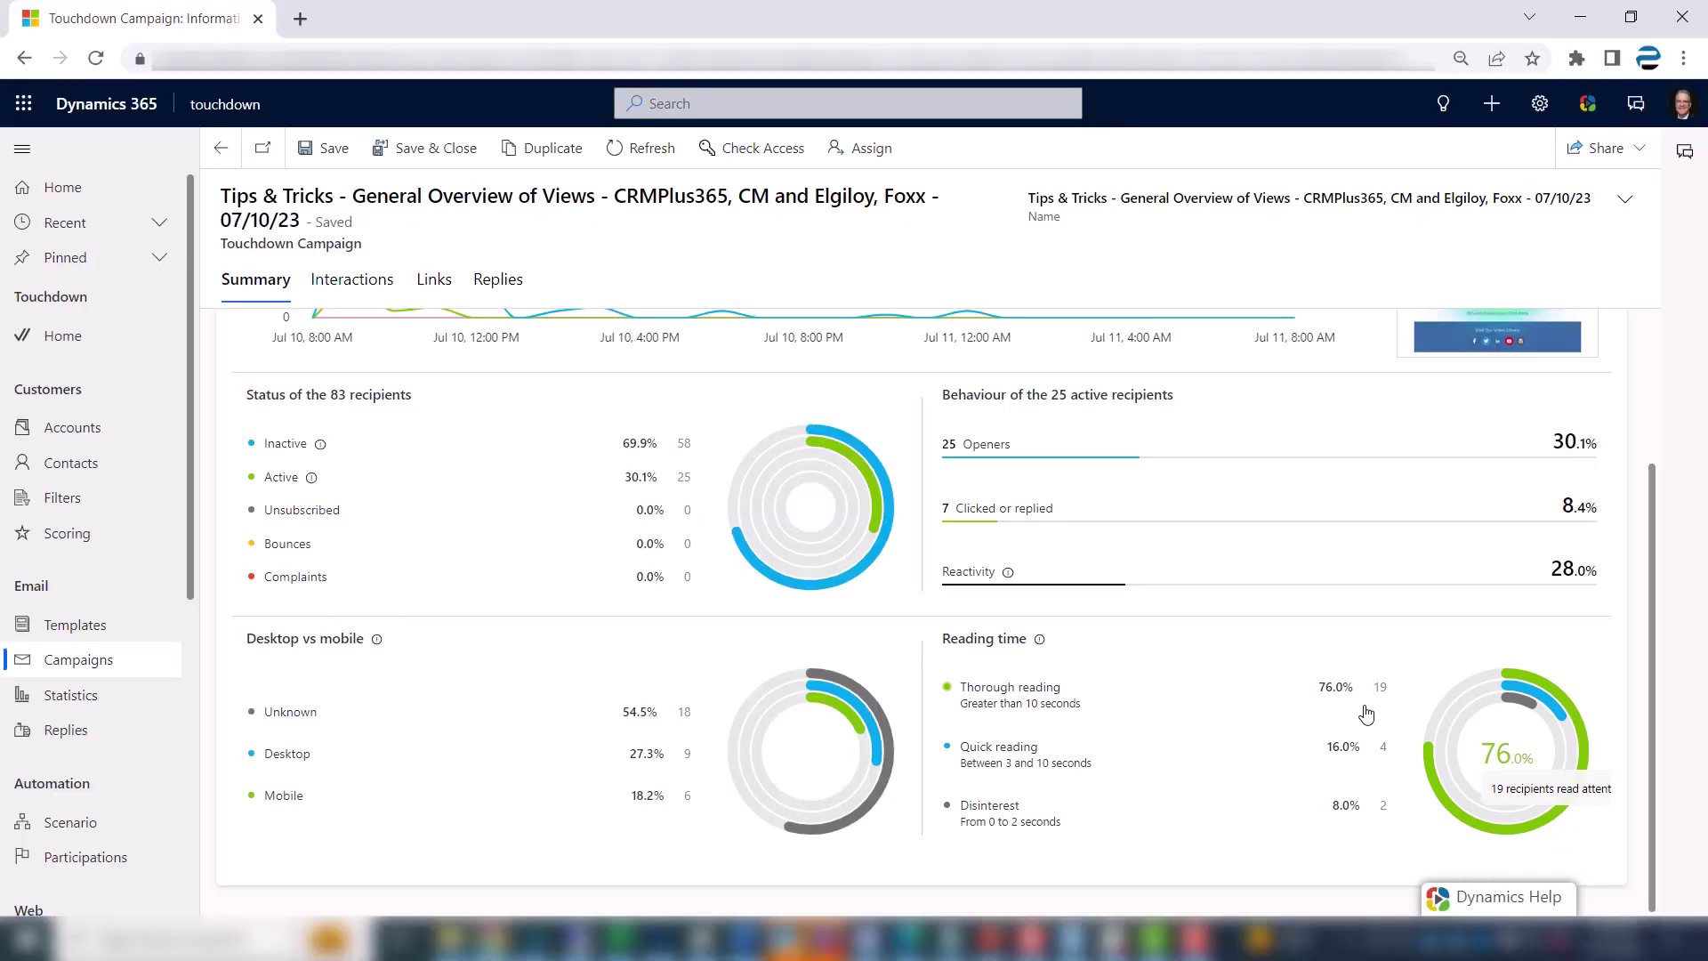
scroll(1334, 738, up, 2)
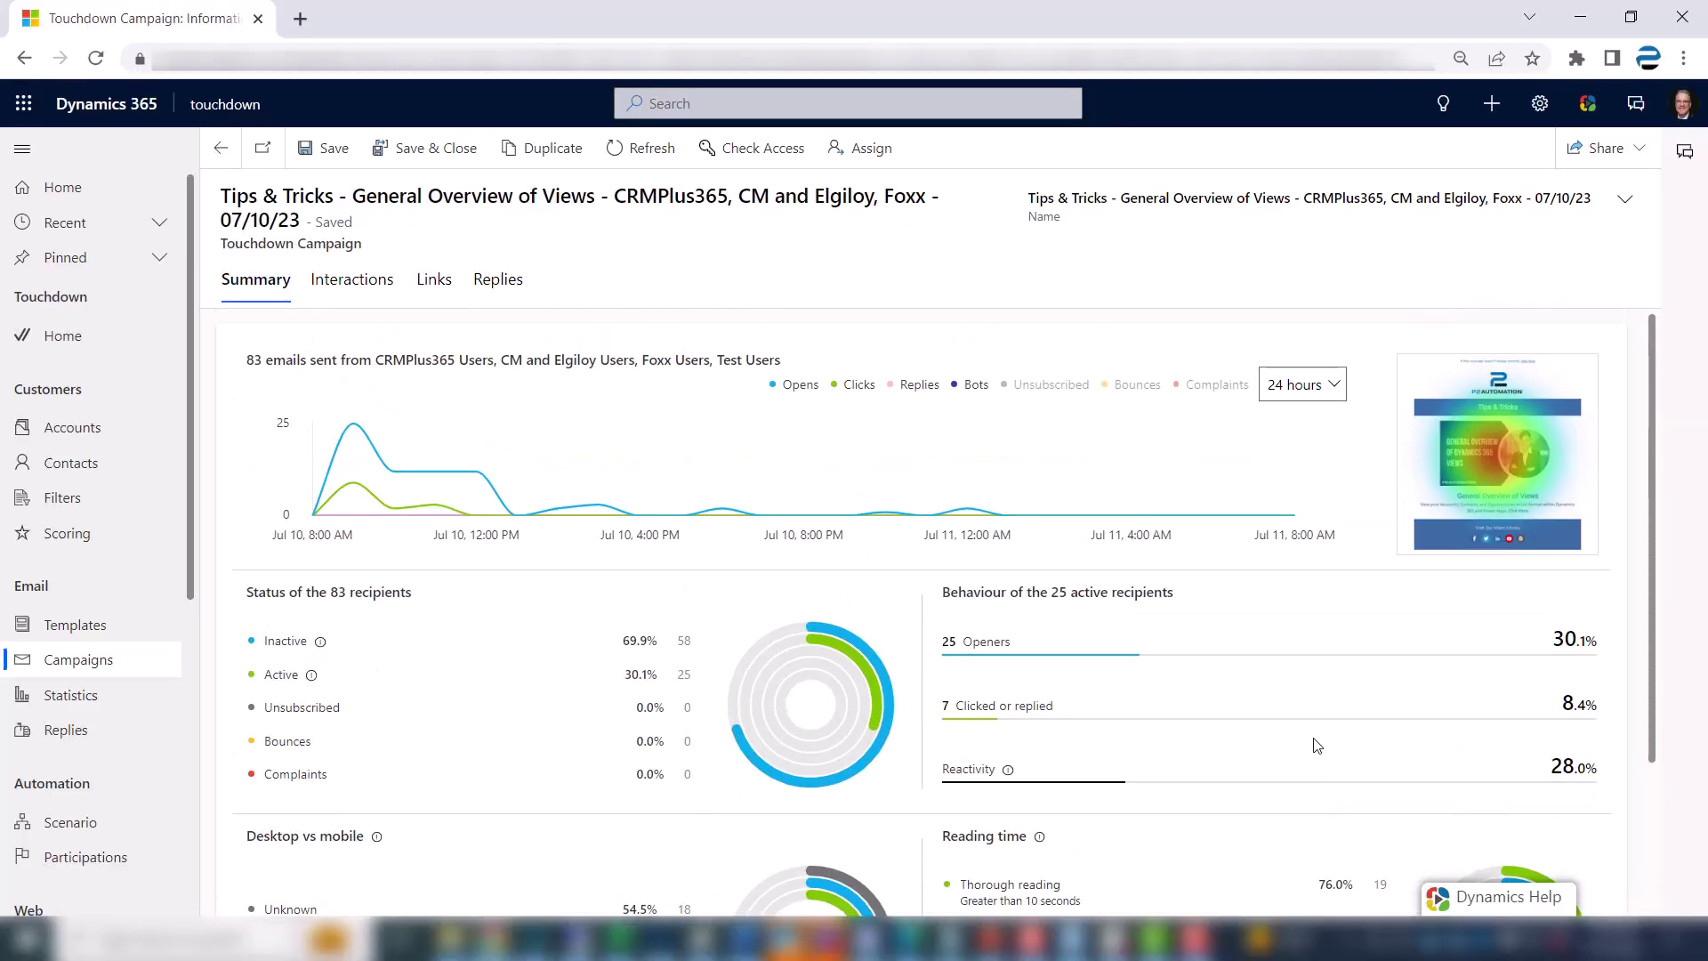
Step: Open the Tips & Tricks email's click heatmap and read the clicker counts on each link
click(1500, 458)
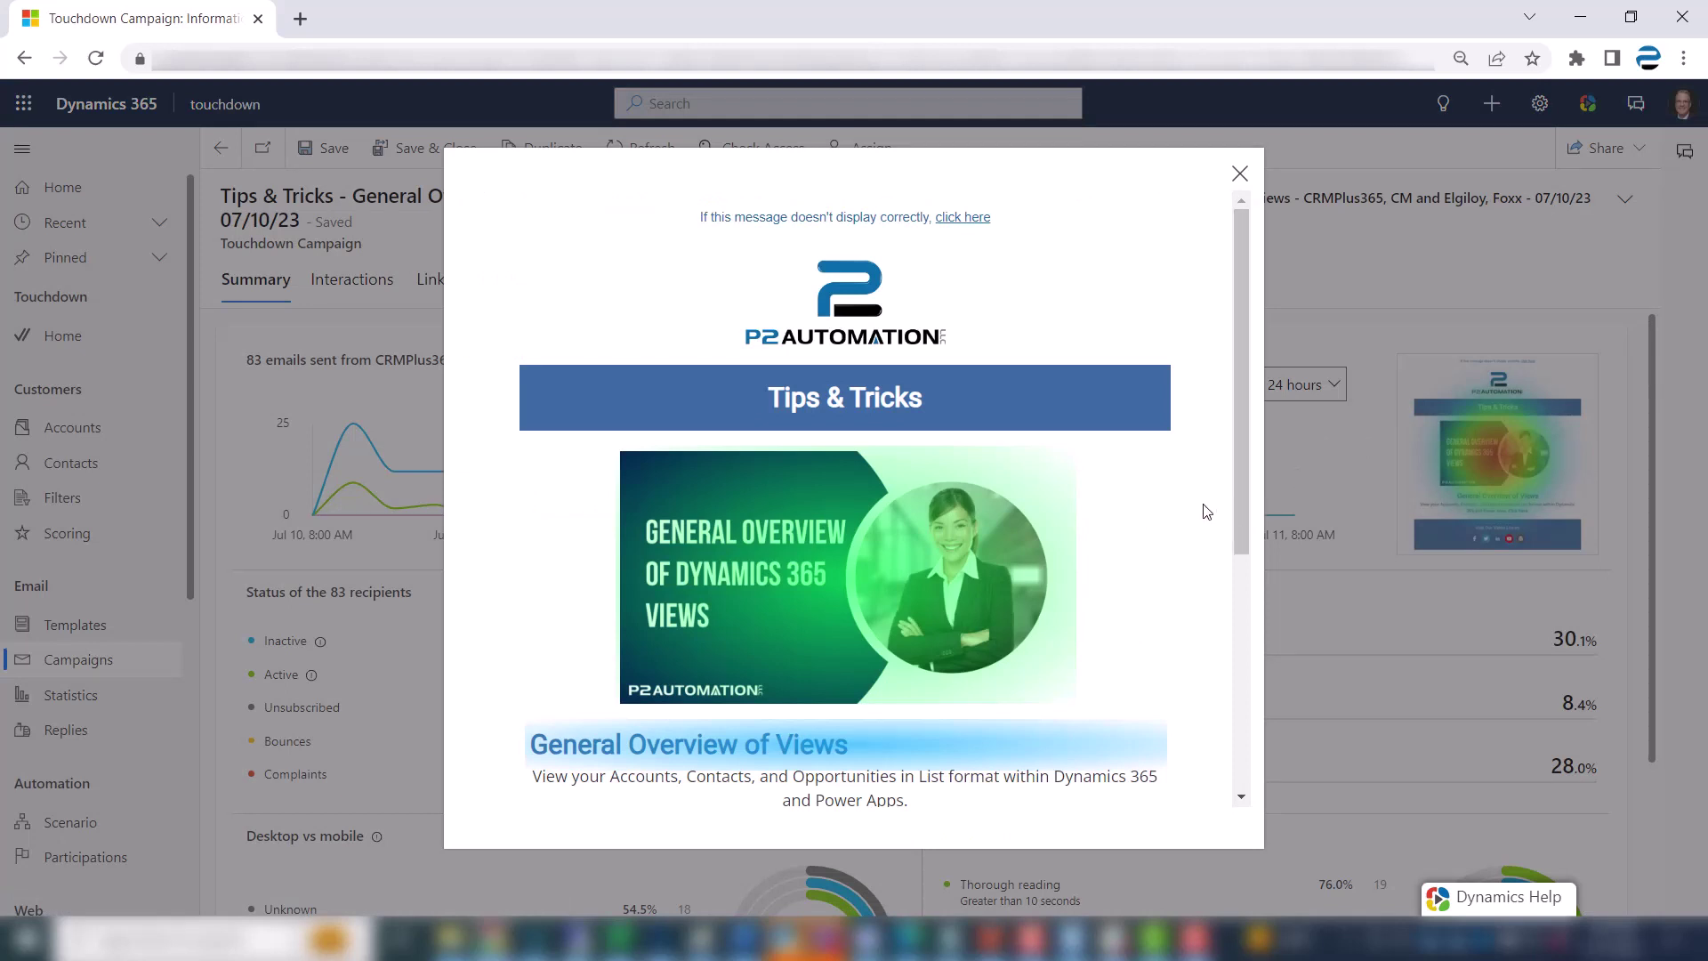
mouse_move(907, 552)
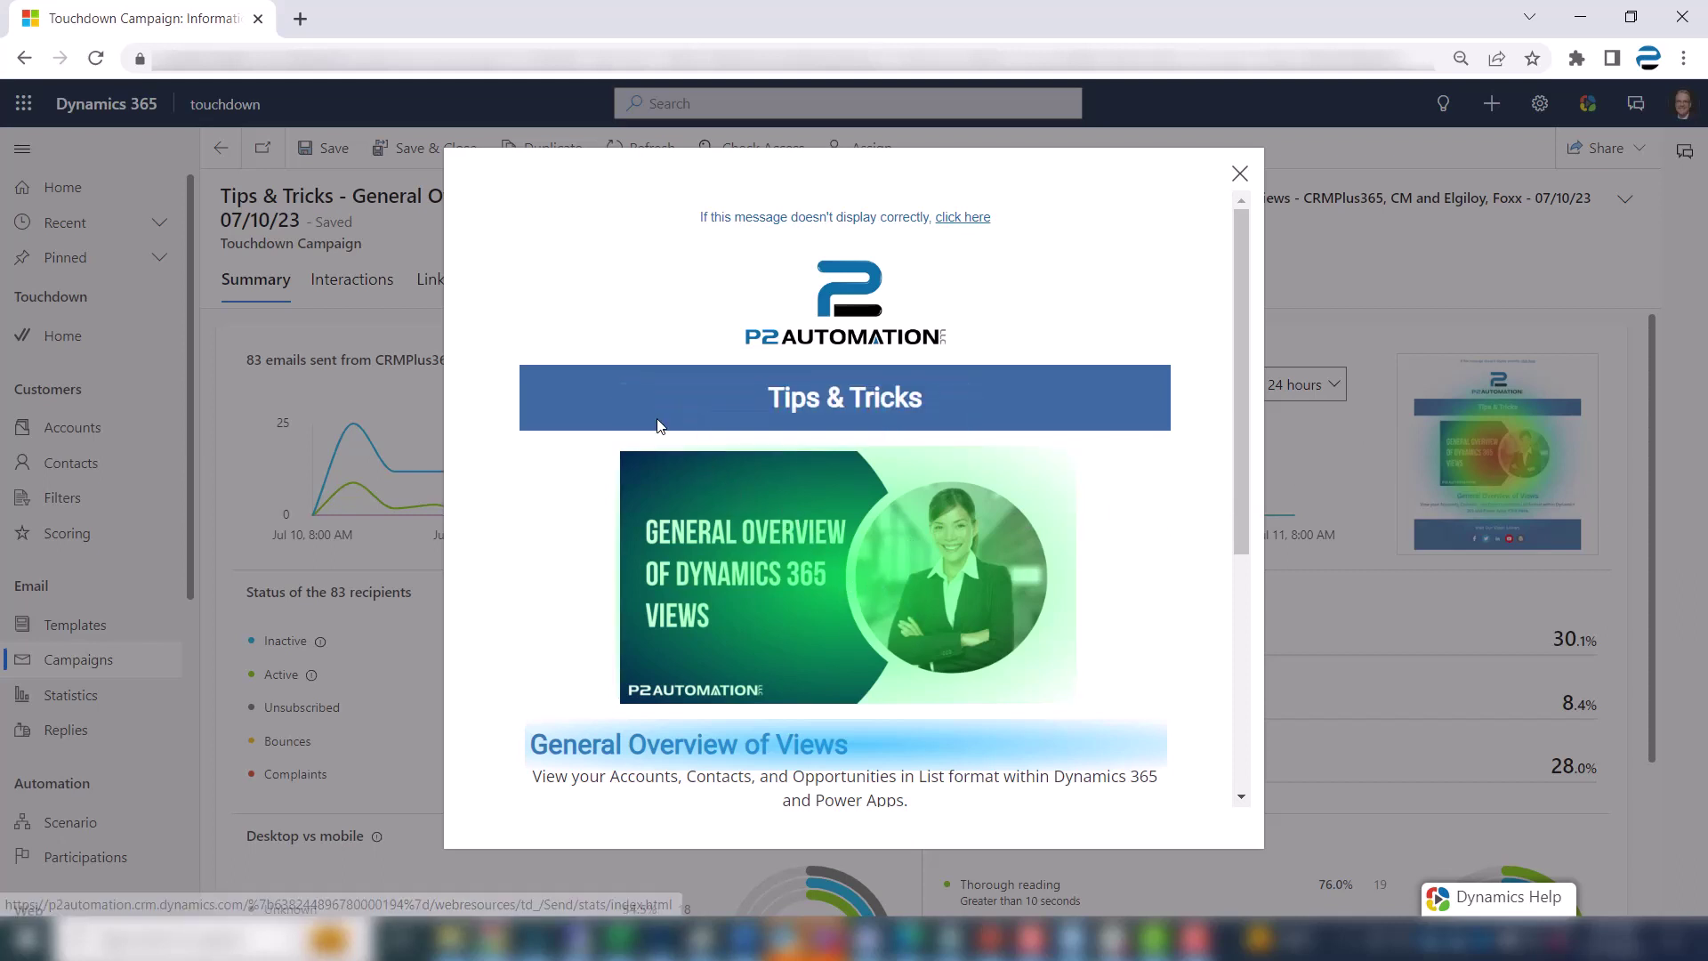
scroll(838, 585, down, 3)
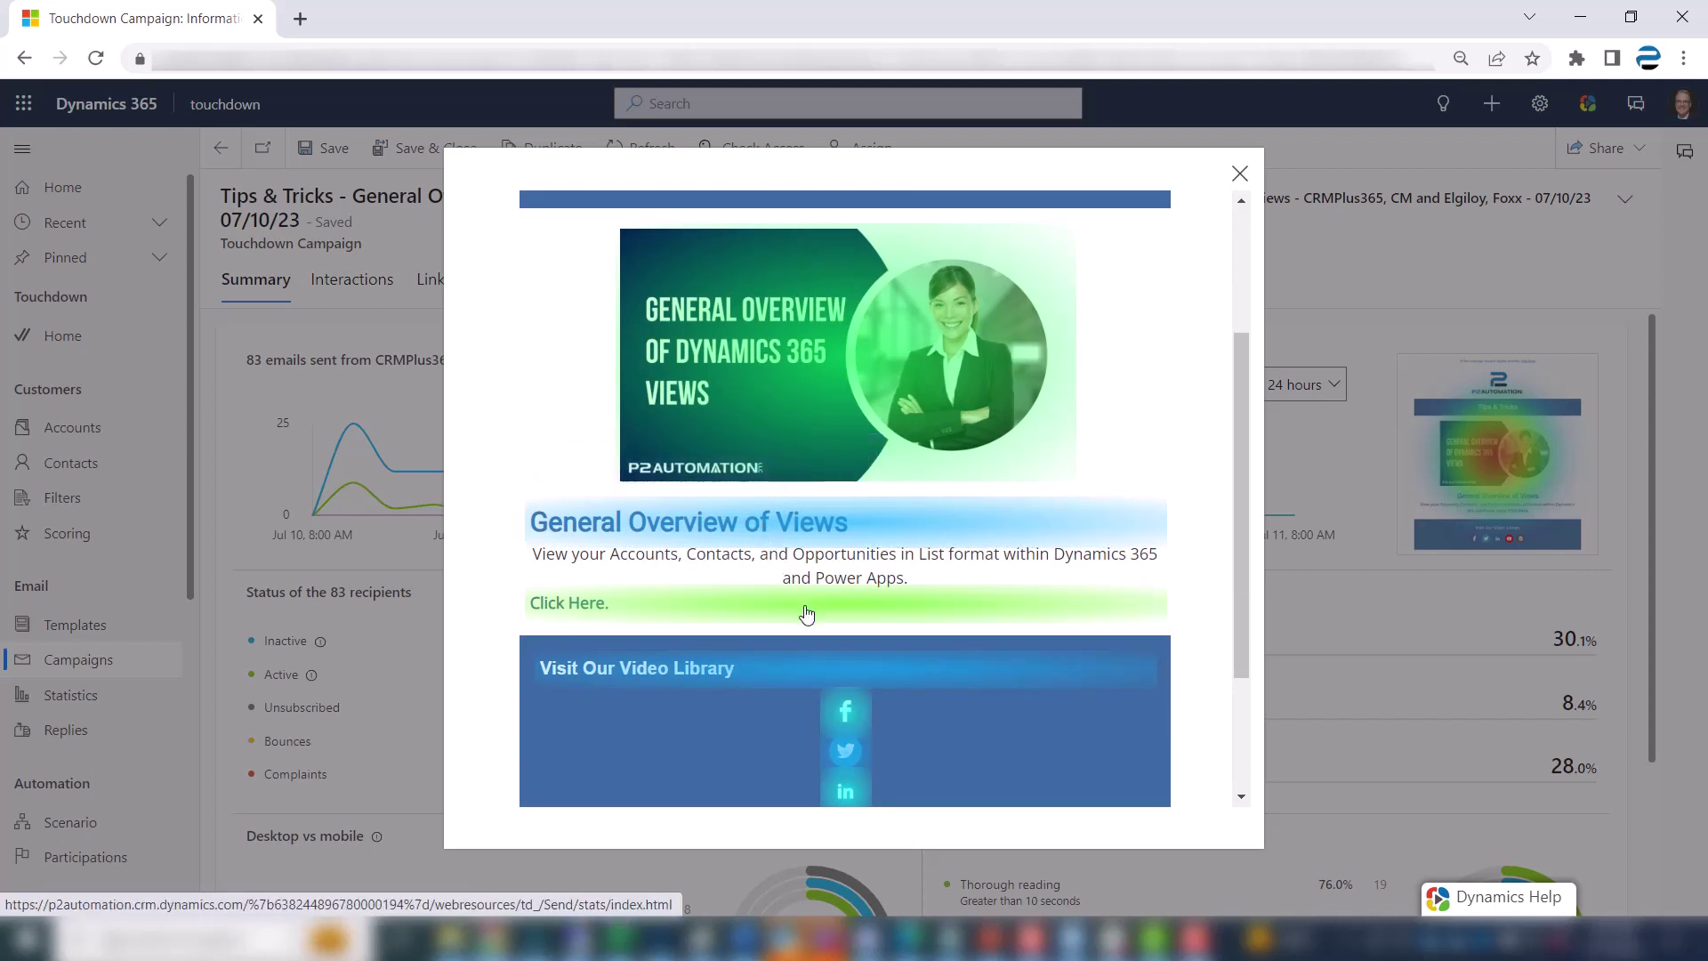
mouse_move(807, 614)
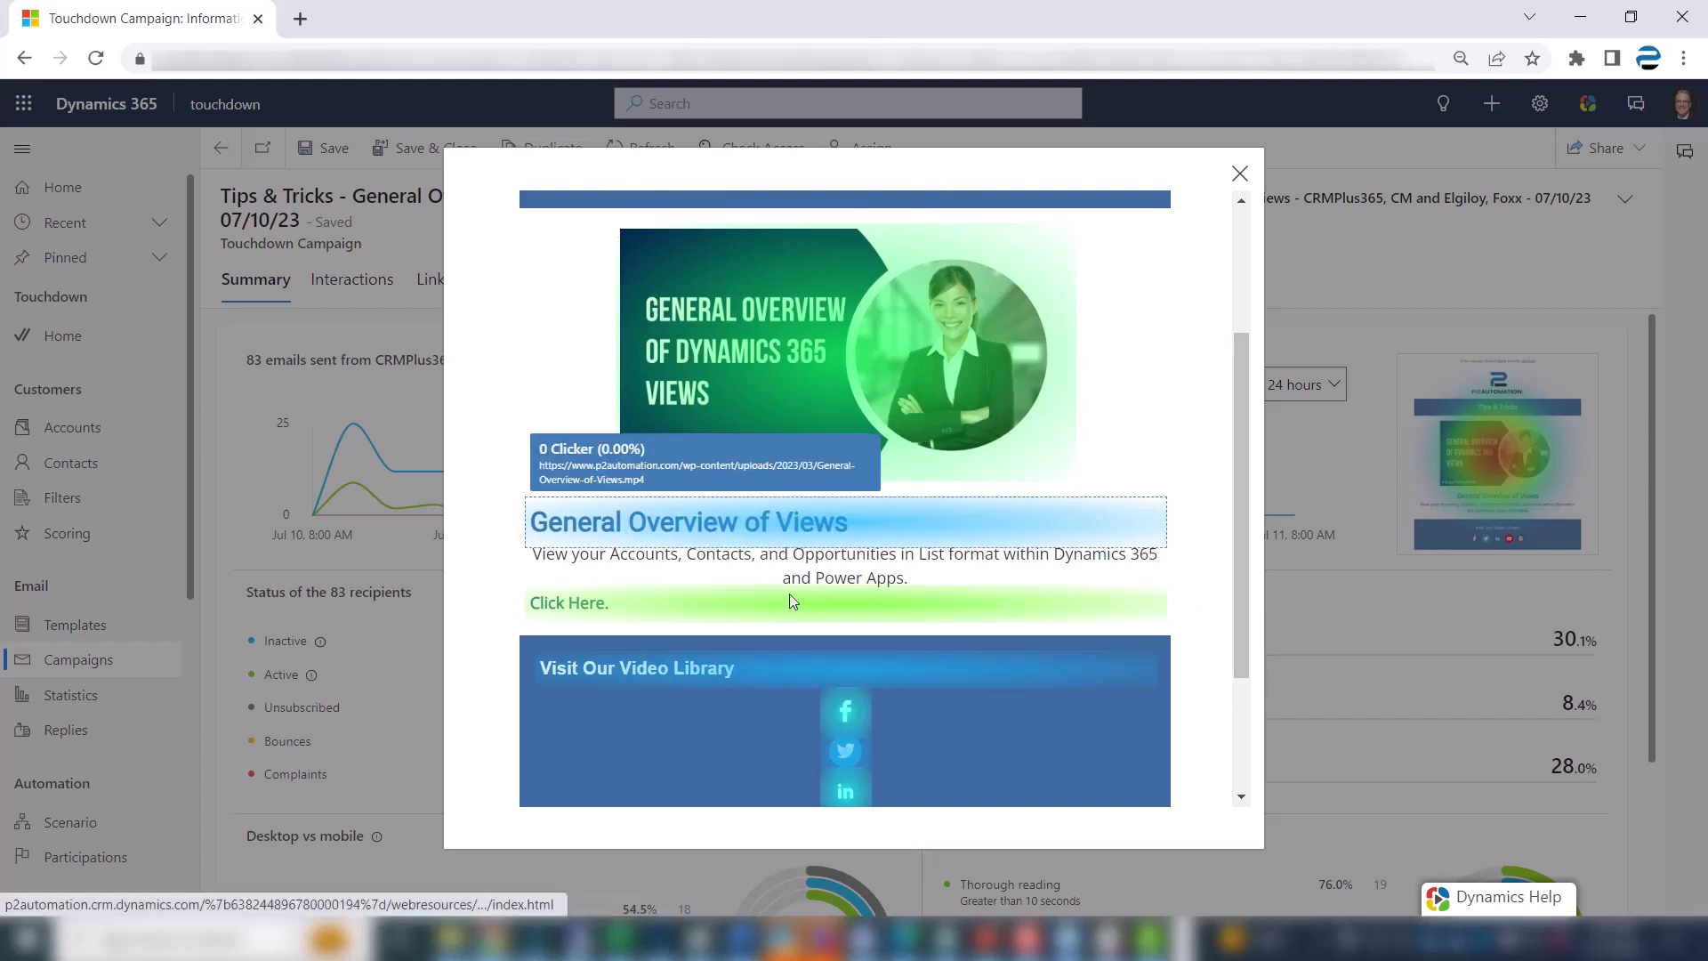
mouse_move(762, 525)
scroll(1140, 691, down, 3)
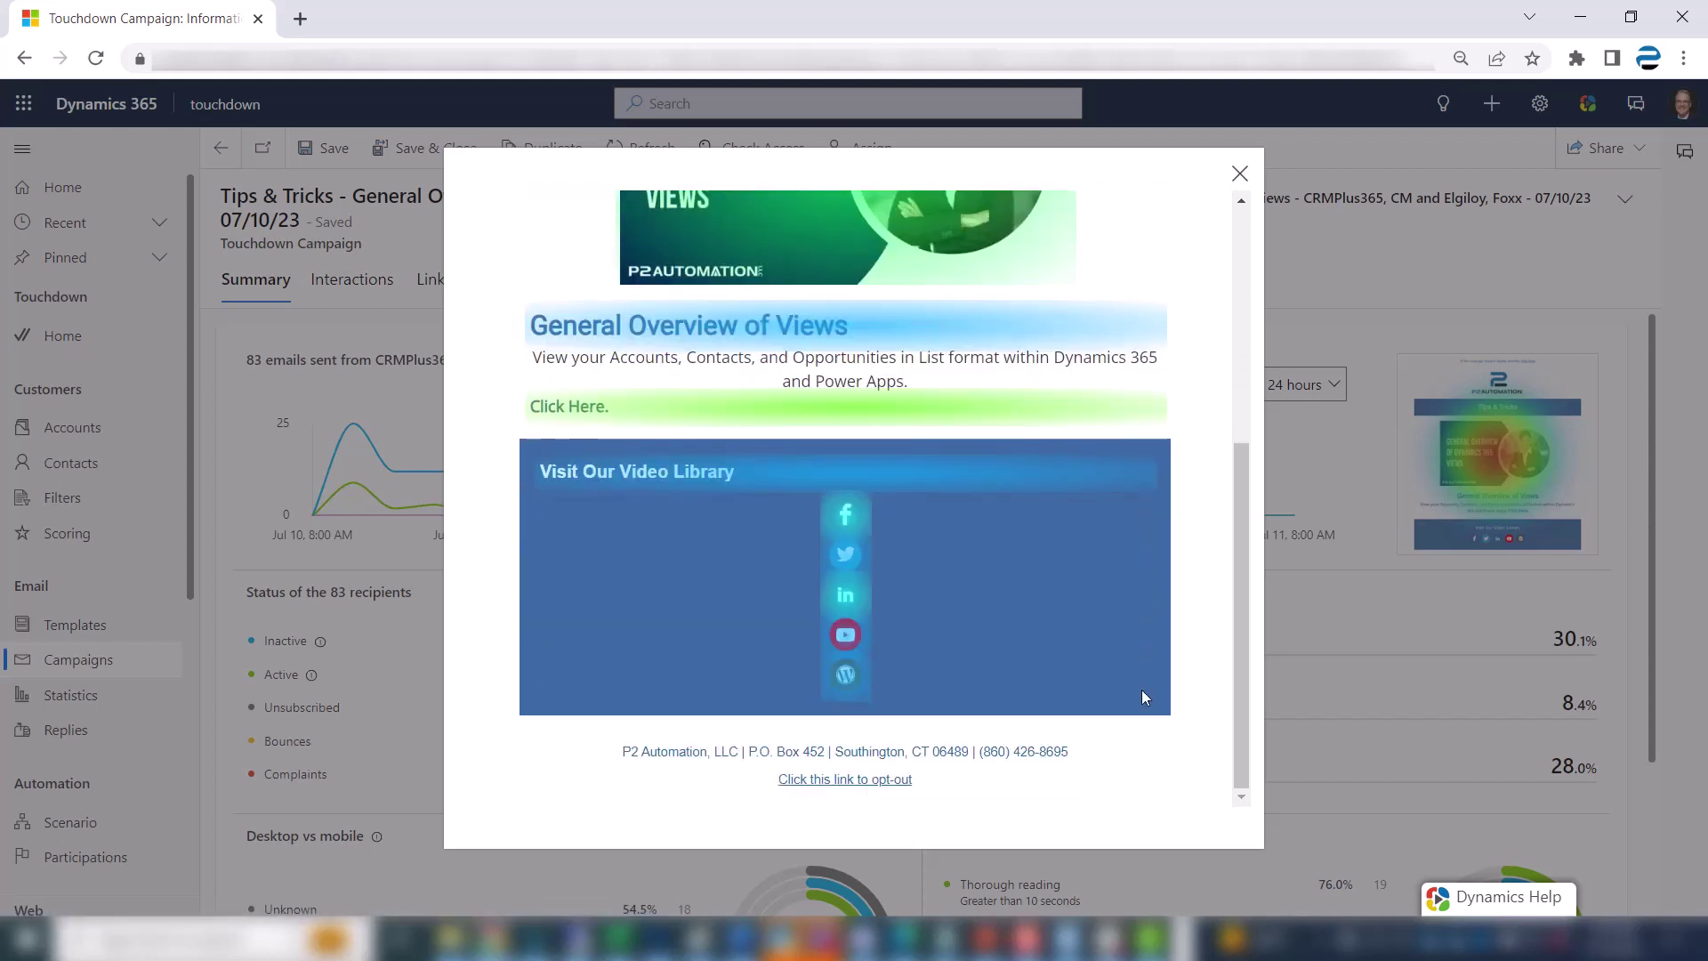
mouse_move(699, 473)
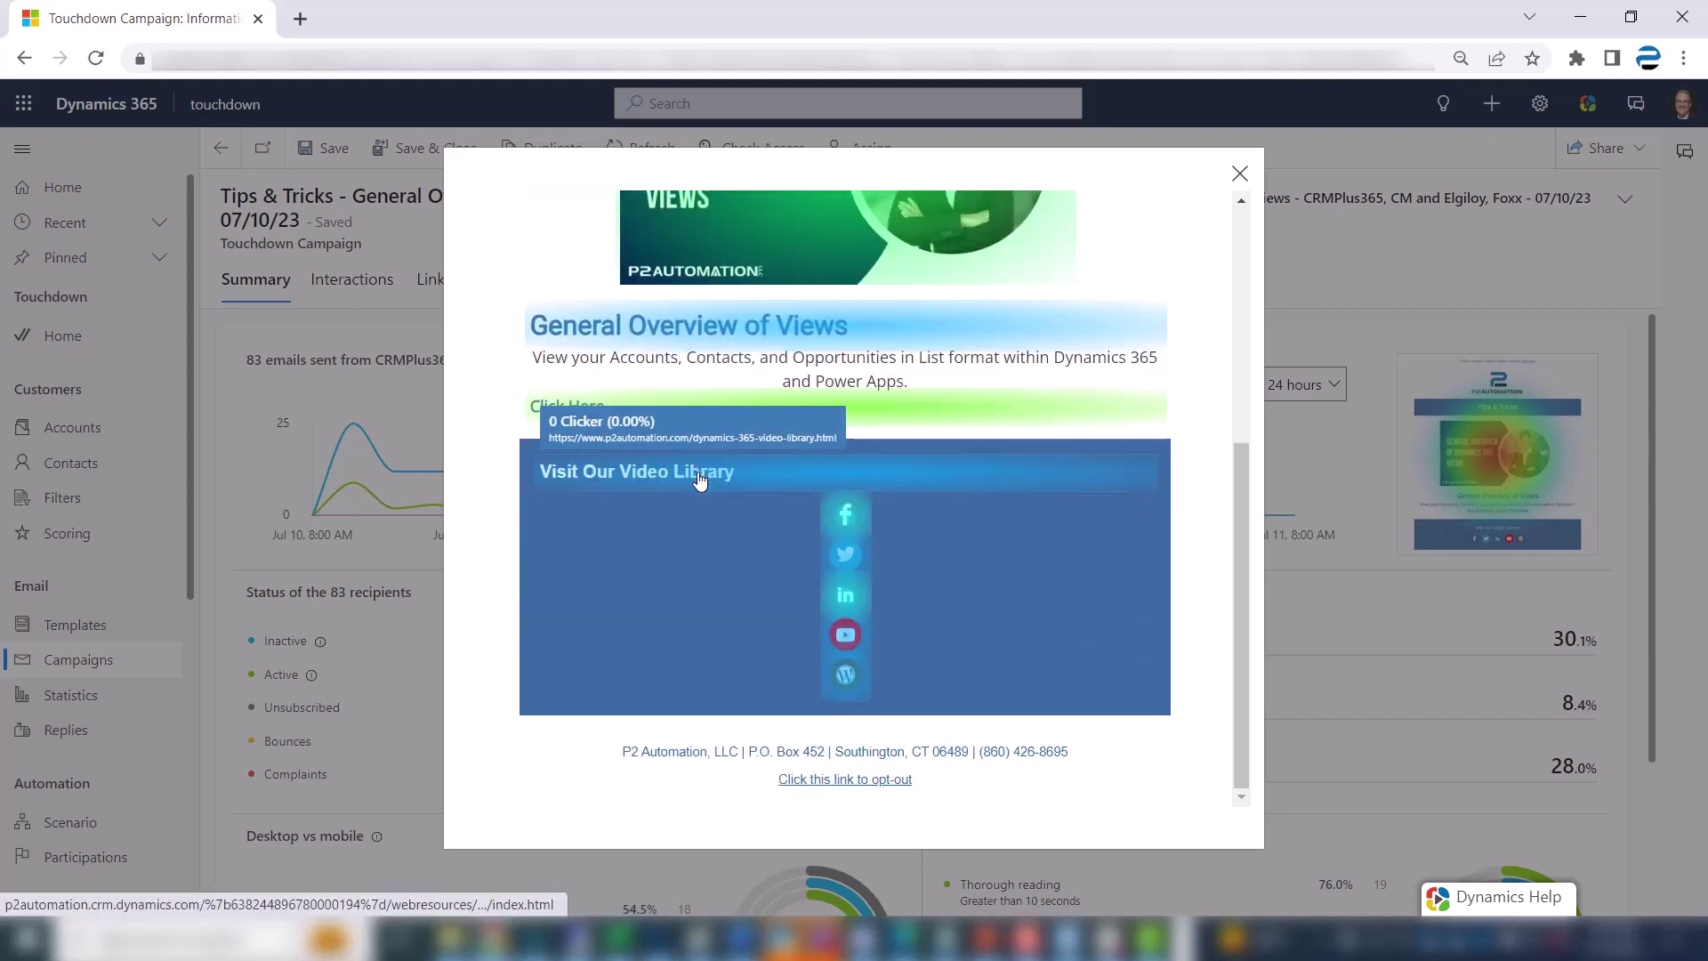
mouse_move(843, 511)
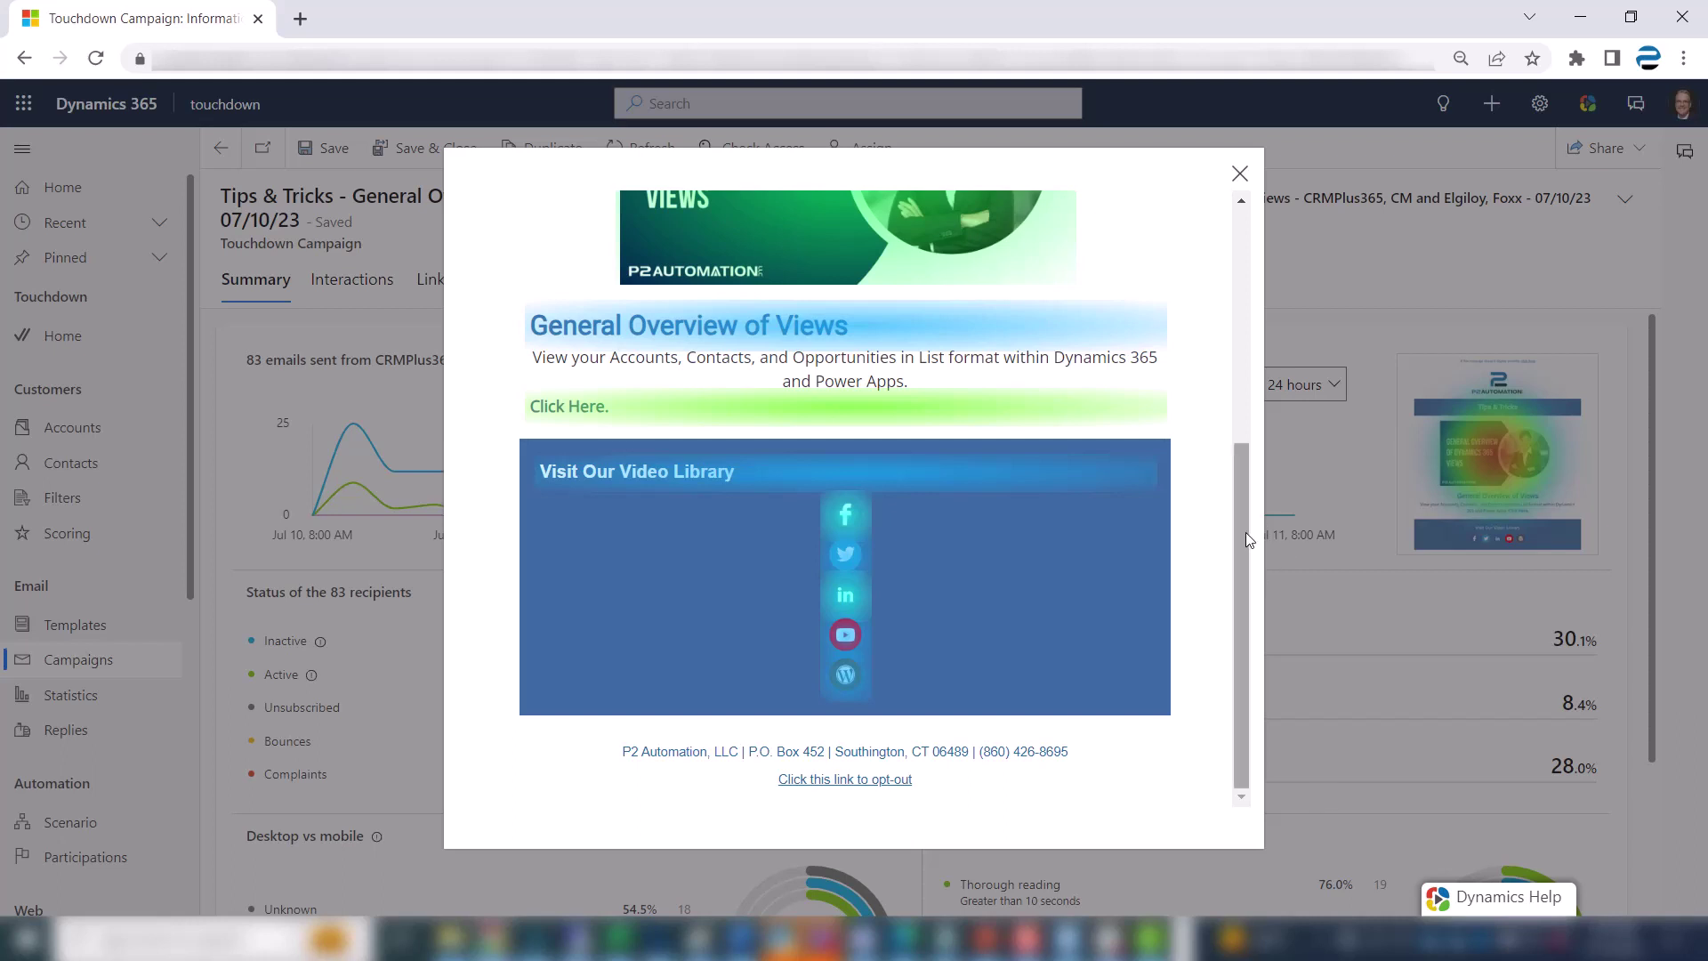
drag(1244, 532, 1261, 391)
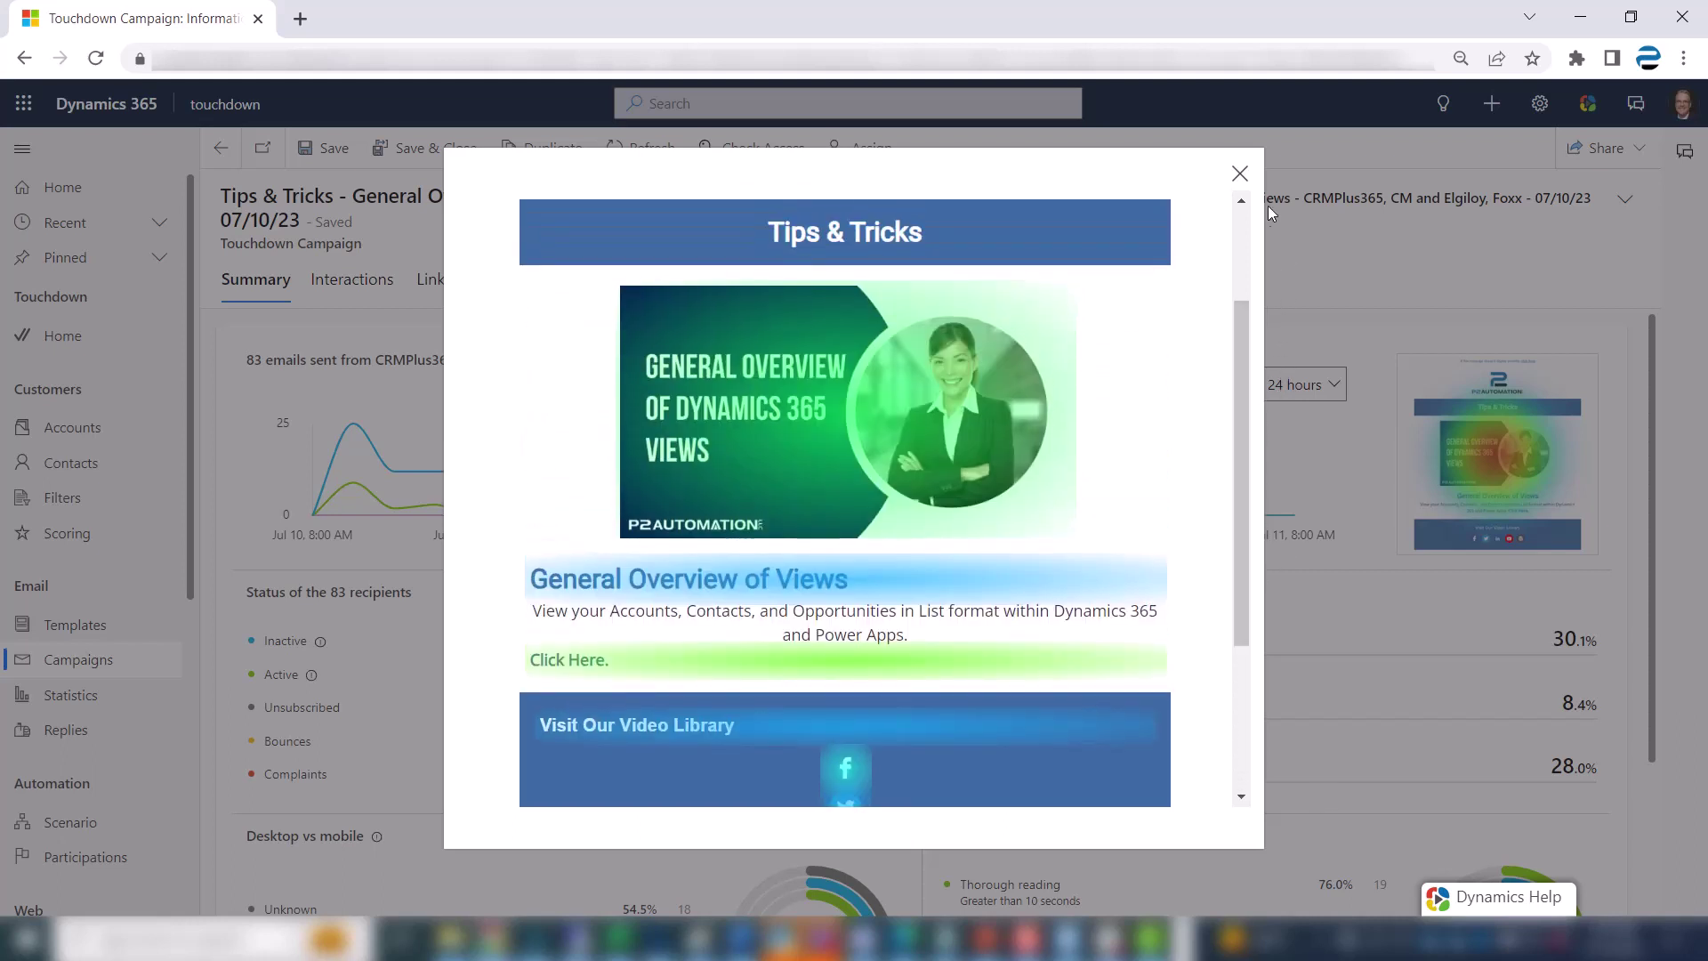
Step: Close the preview and view the facebook.com link's click records from the Links tab
click(1239, 172)
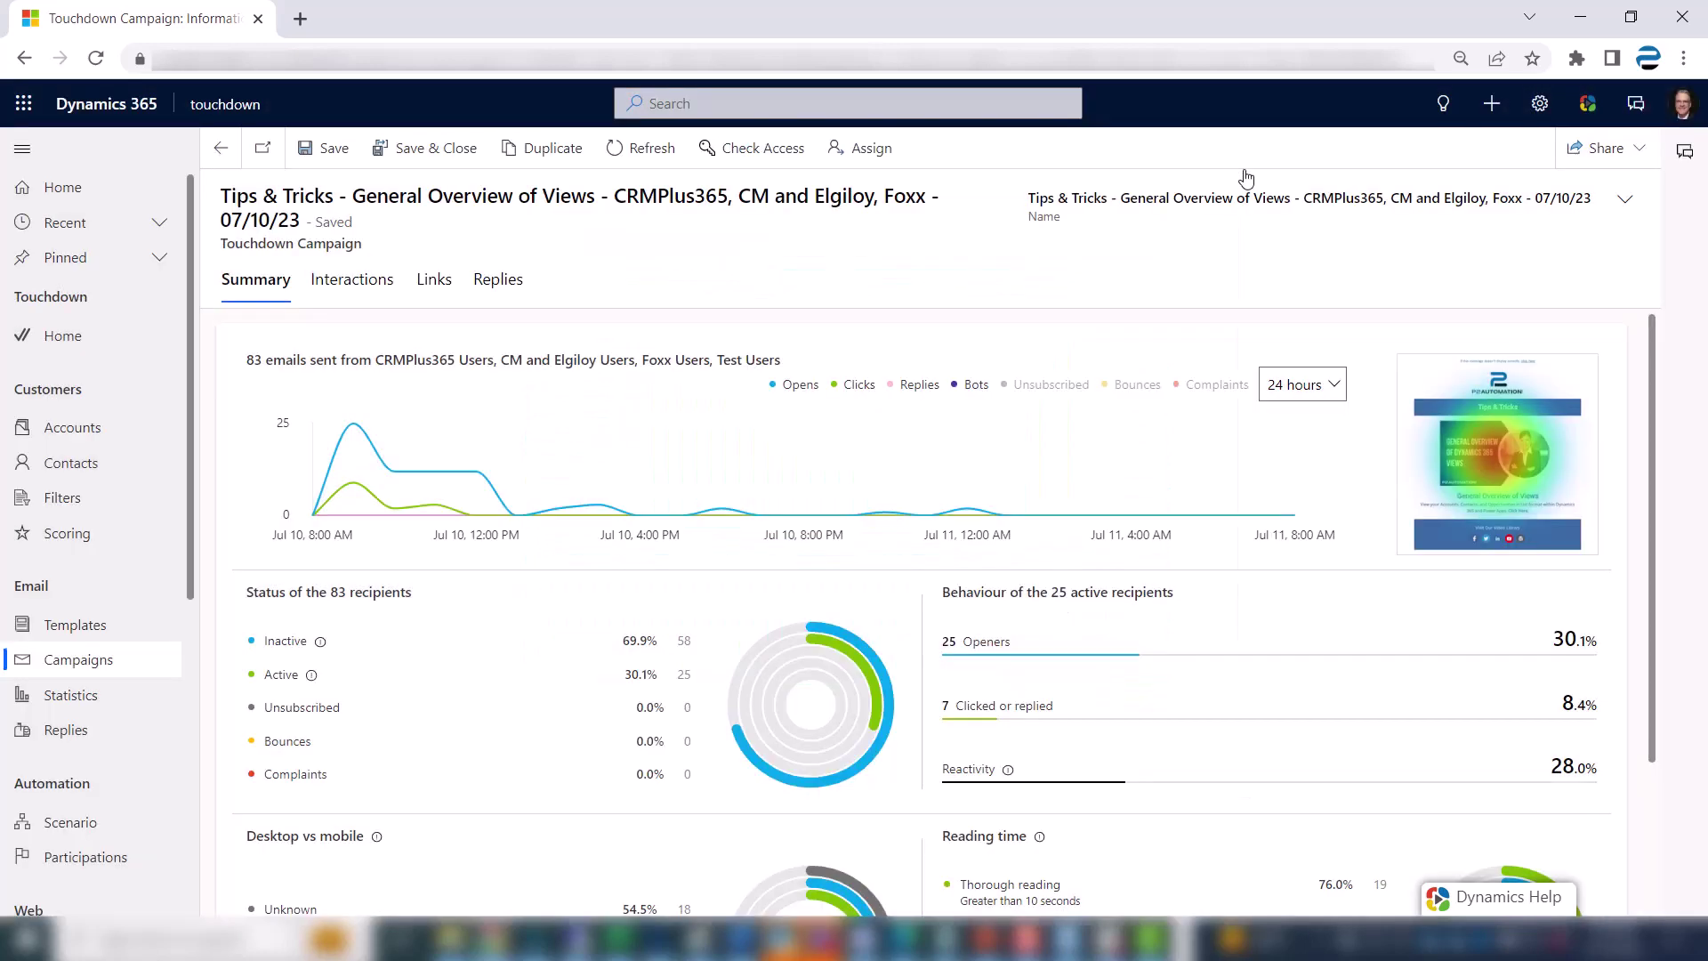
click(436, 281)
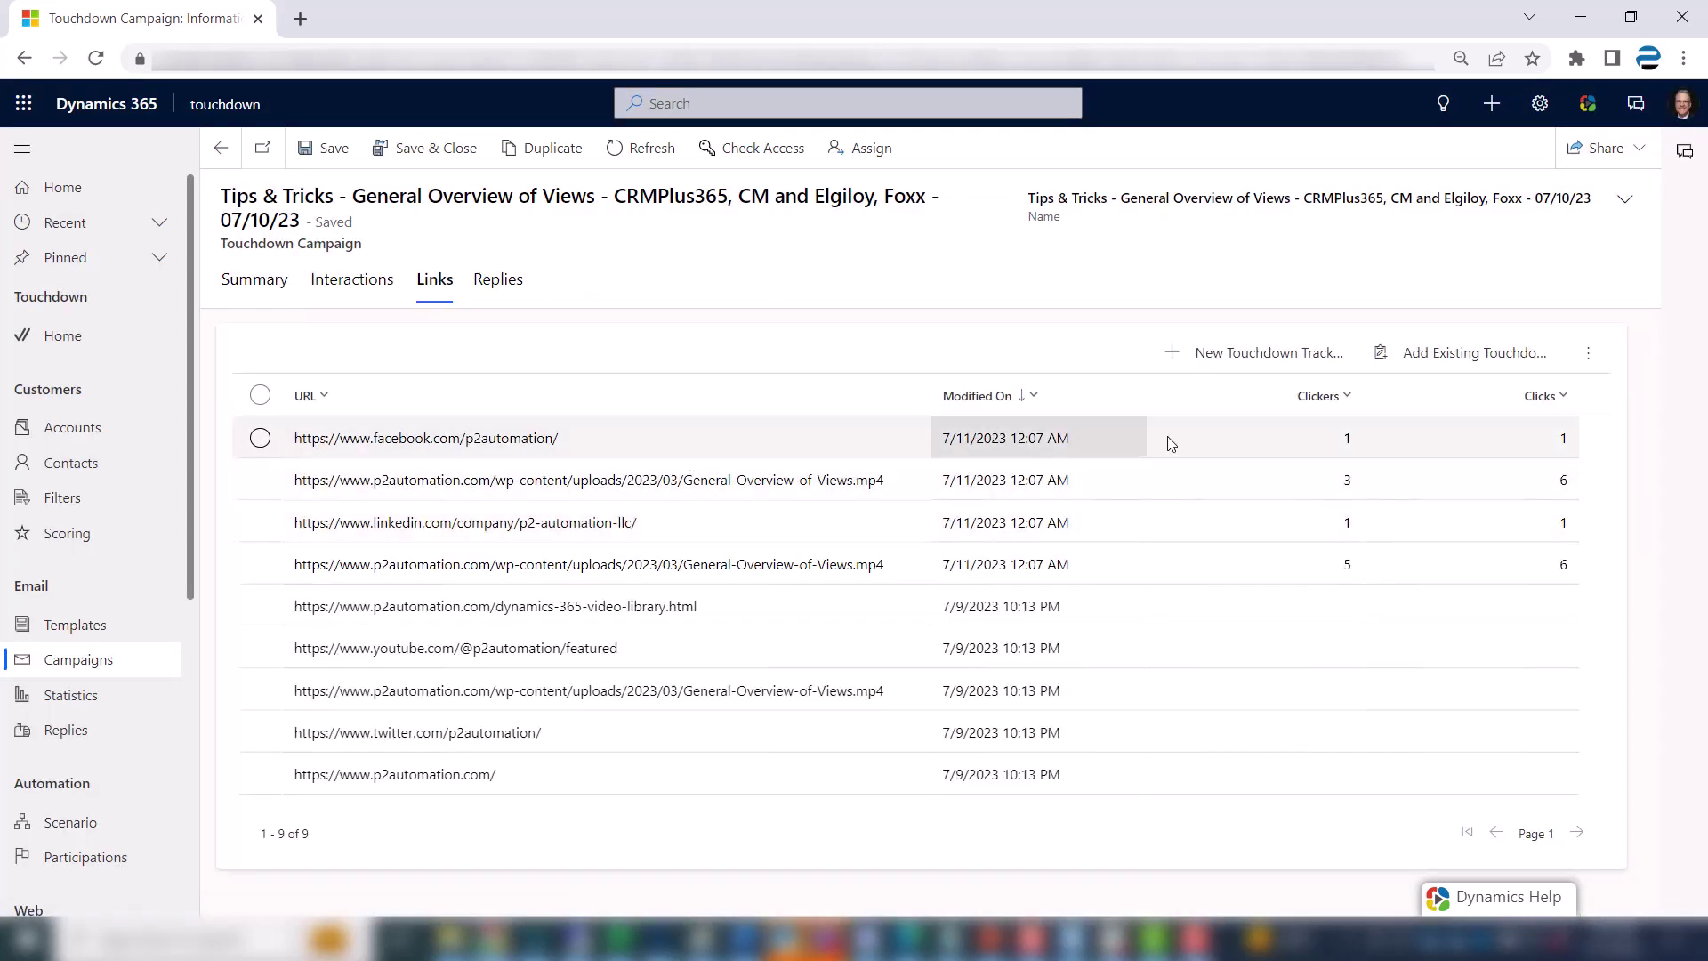
click(495, 442)
double_click(495, 438)
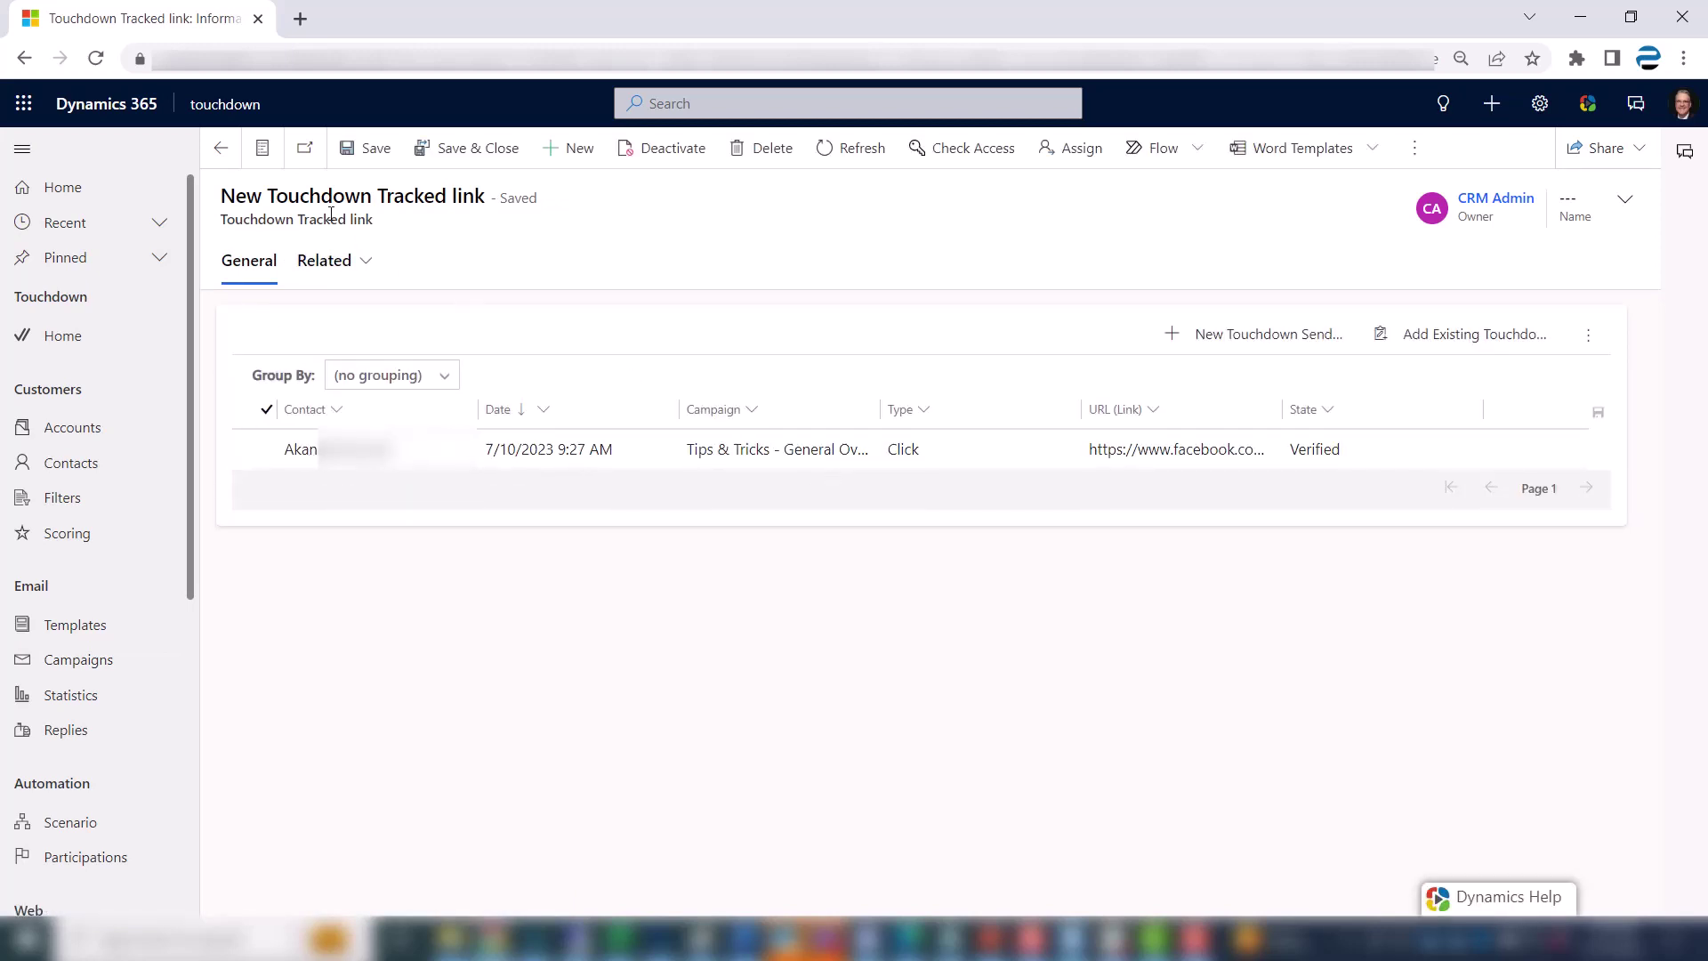
Step: Review the click records of the video link with 3 clickers, then return to the links list
click(220, 148)
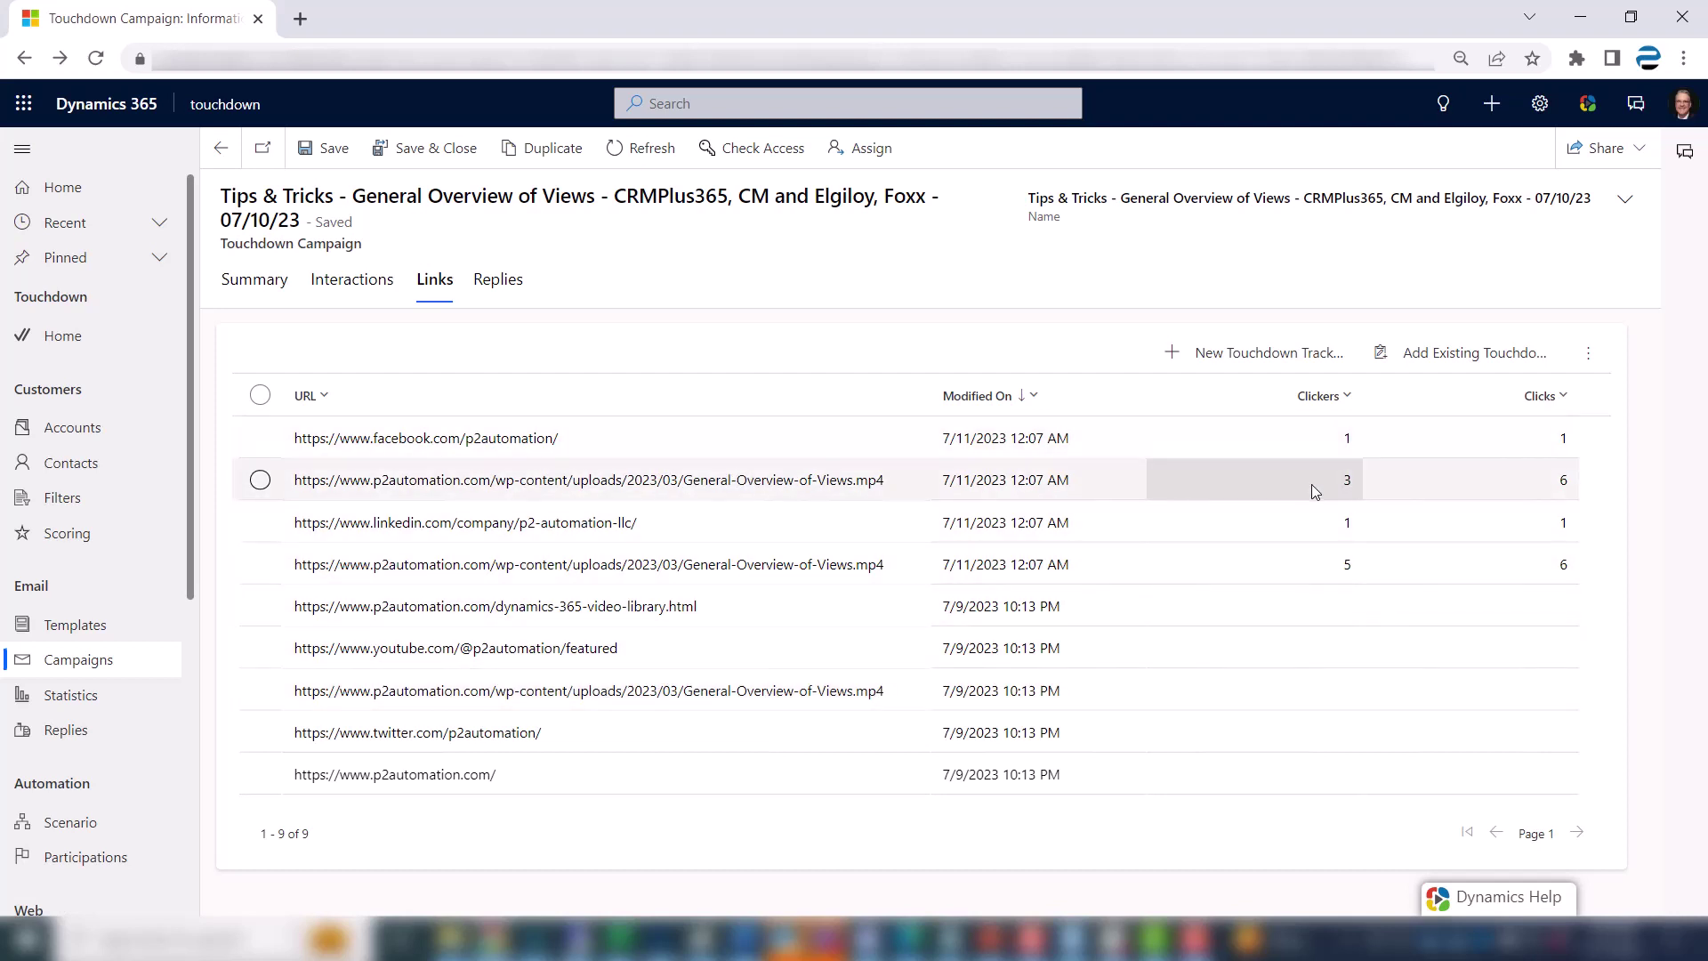
click(791, 493)
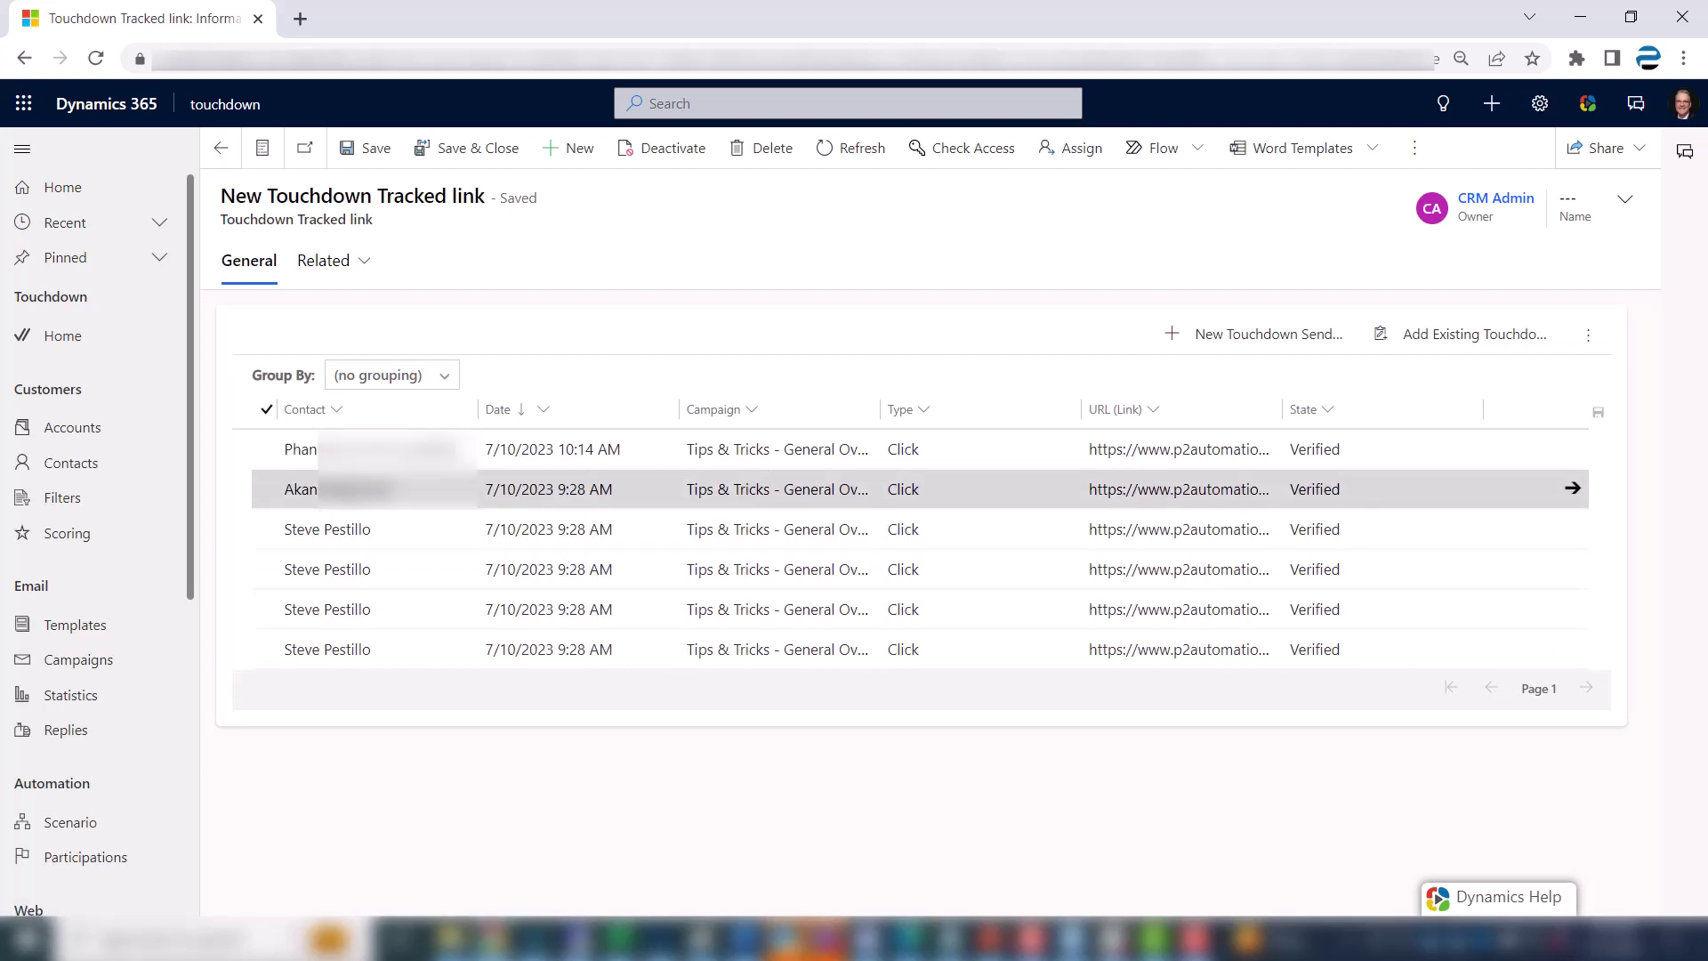
click(219, 148)
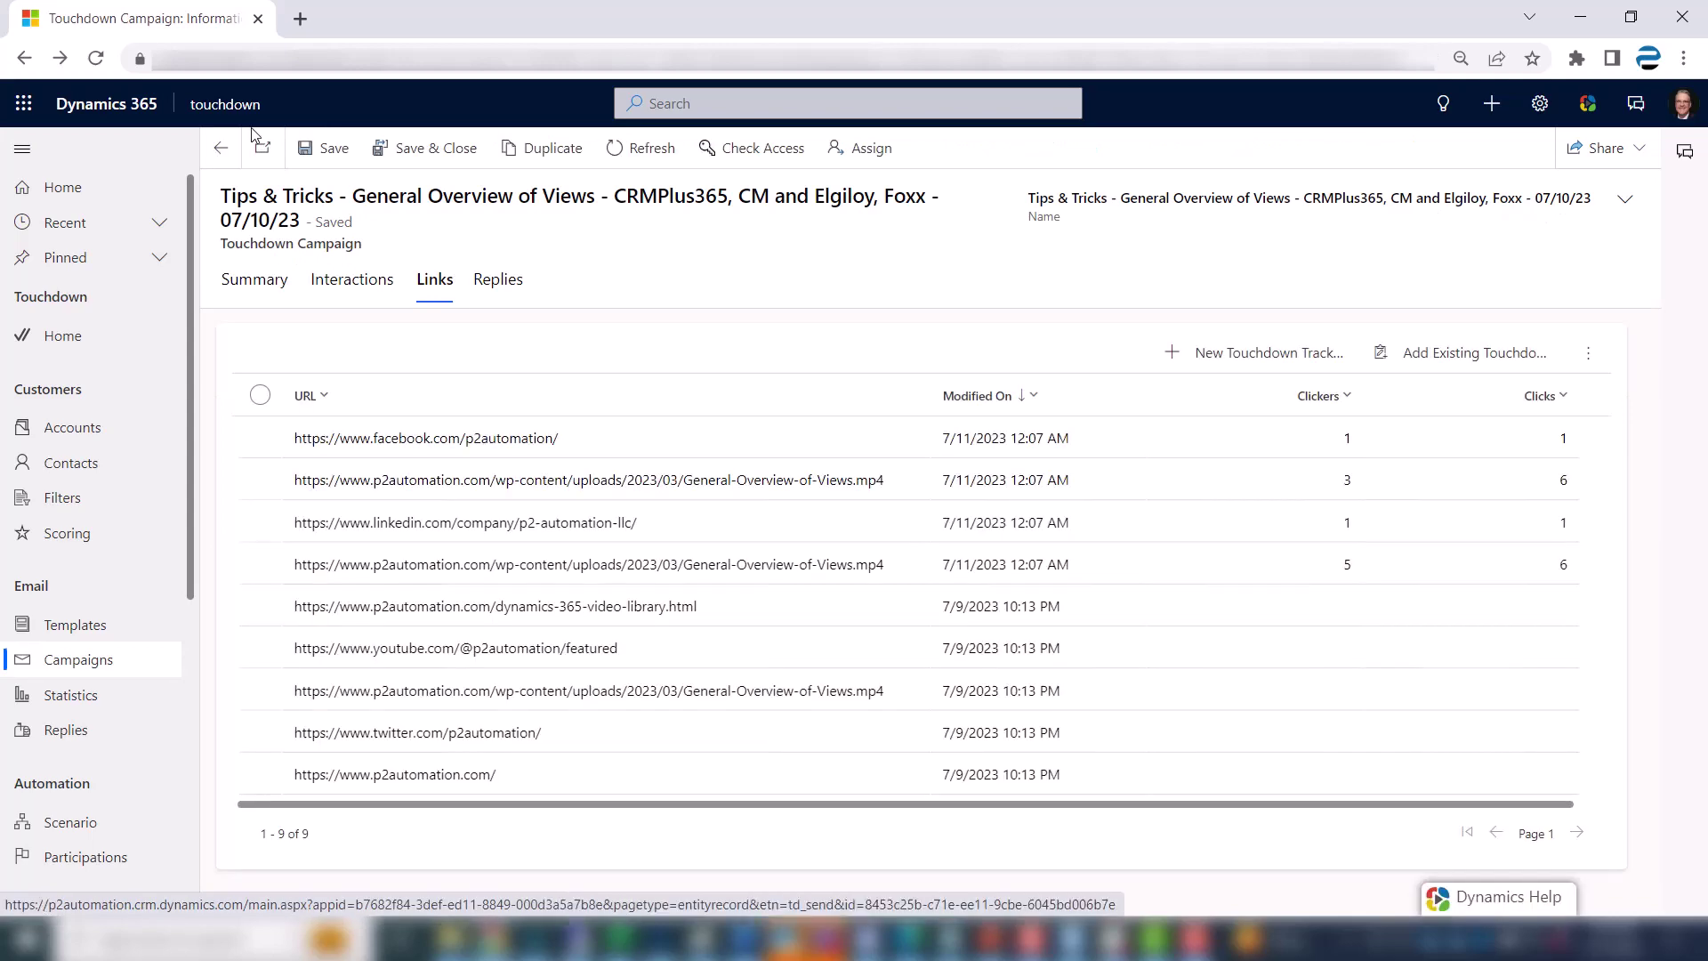
Step: Show the campaign's Interactions tab and scan through all recipient interactions
click(357, 282)
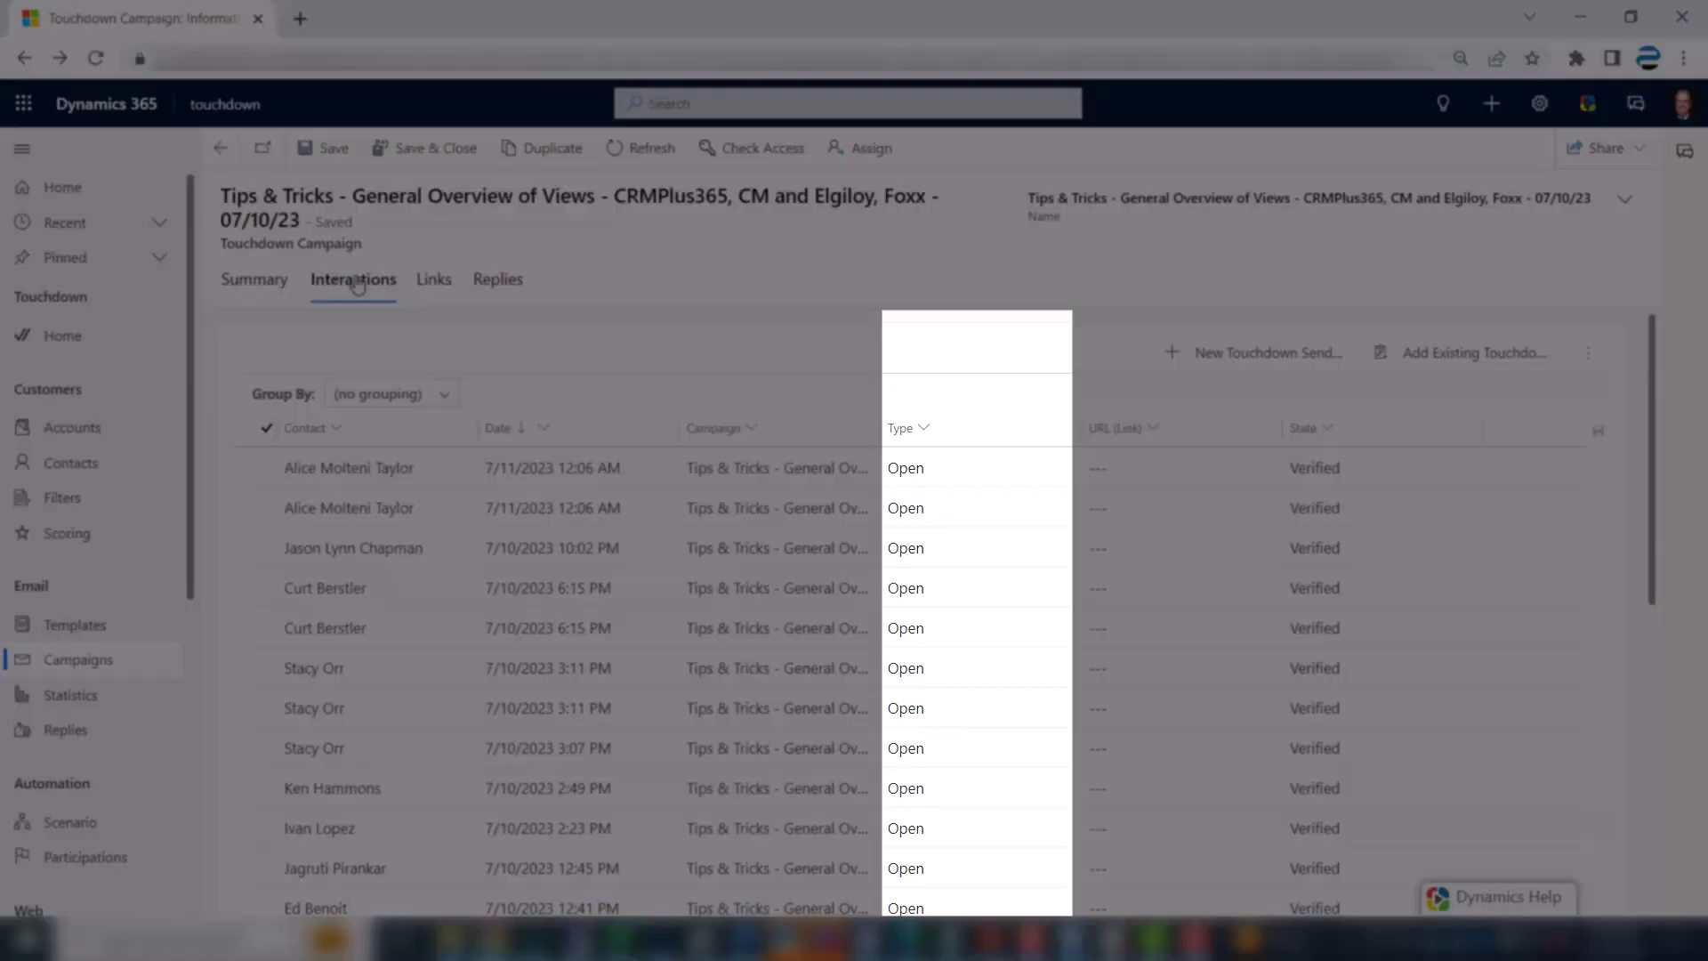
scroll(939, 545, down, 3)
scroll(940, 579, down, 5)
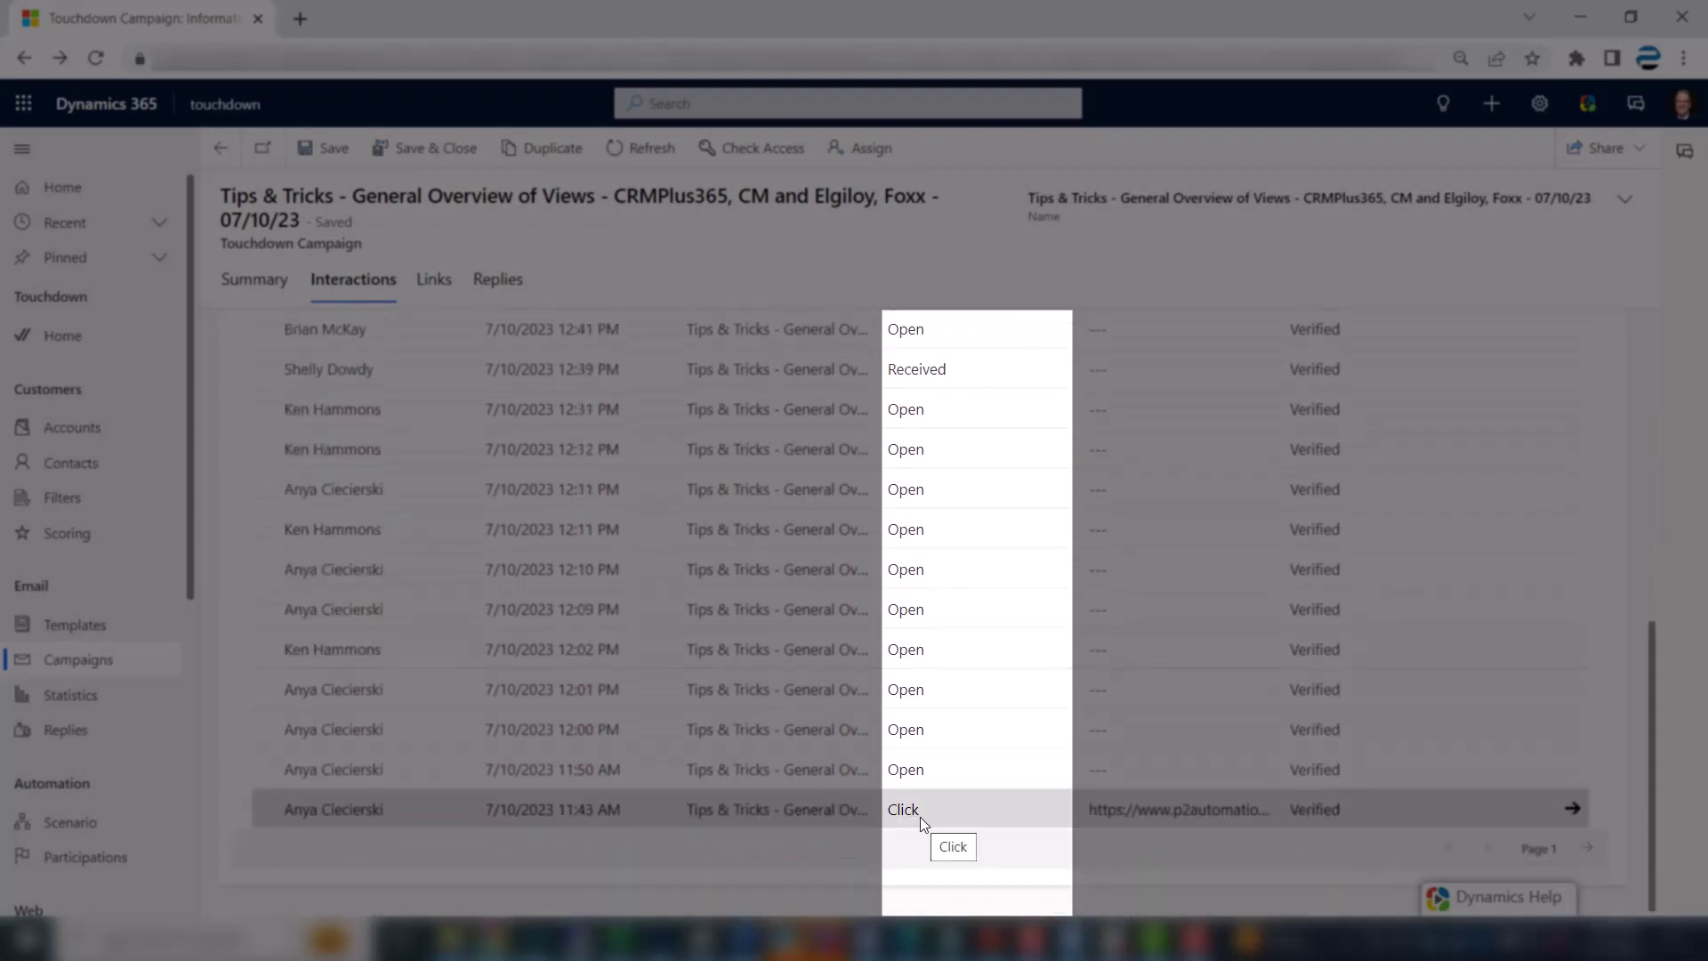
scroll(920, 817, up, 4)
scroll(925, 805, up, 4)
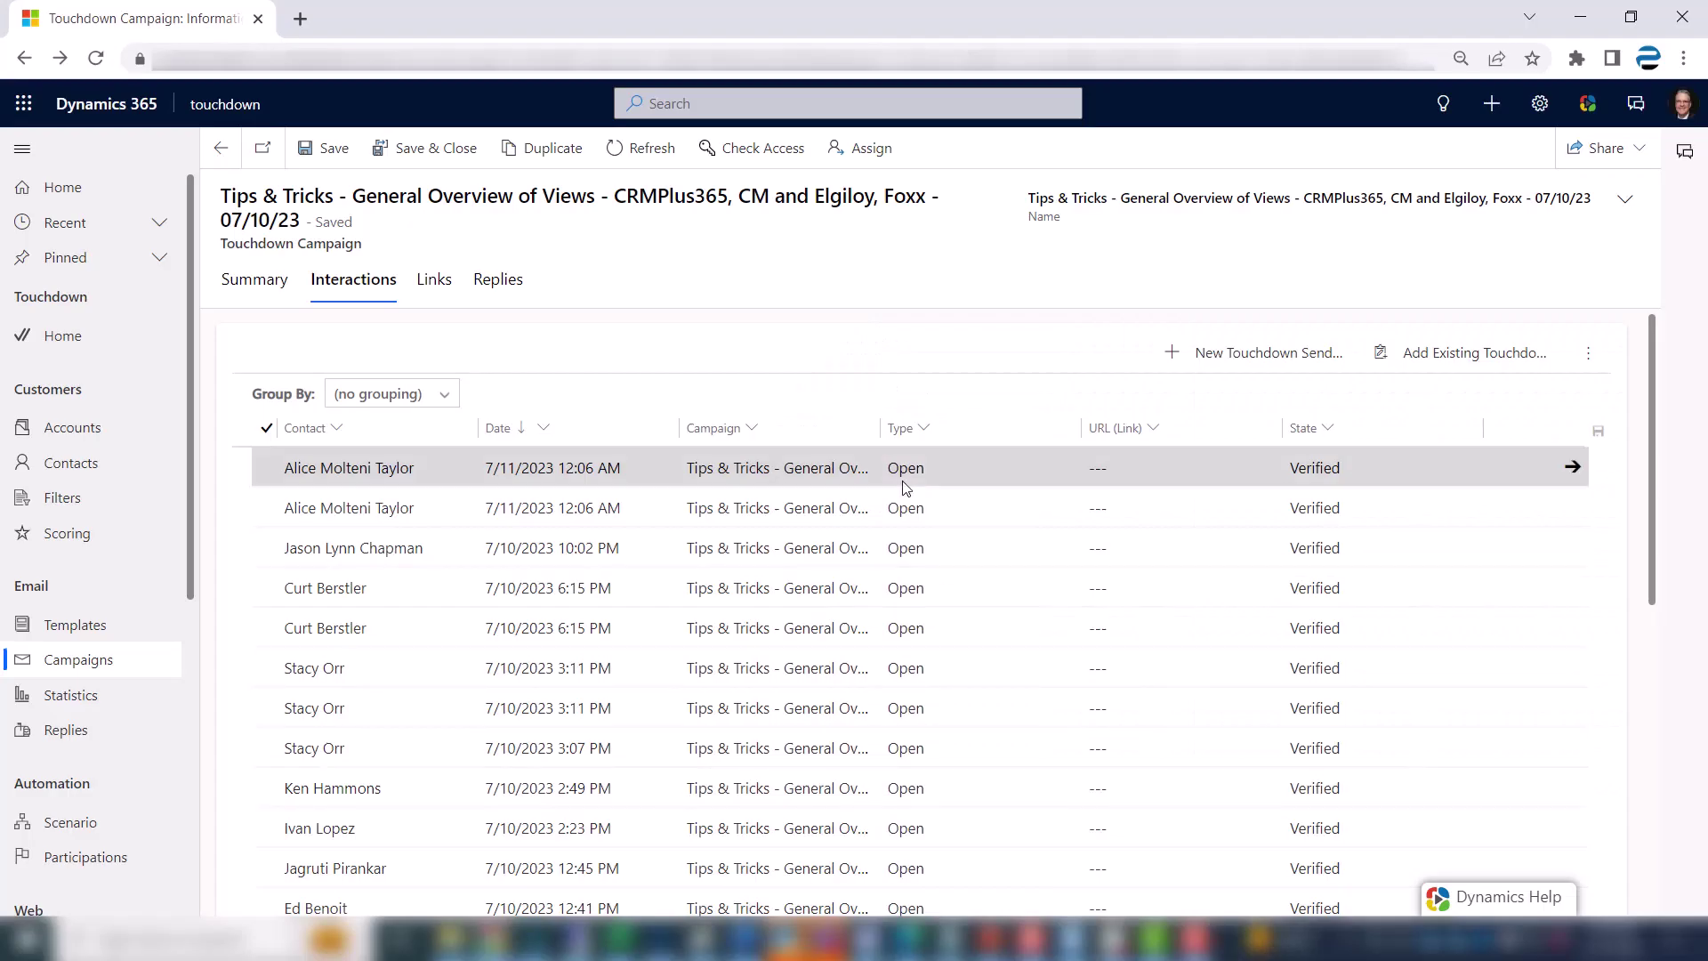
Step: Filter the Type column to Click so only click interactions are listed
click(925, 430)
click(961, 535)
click(953, 573)
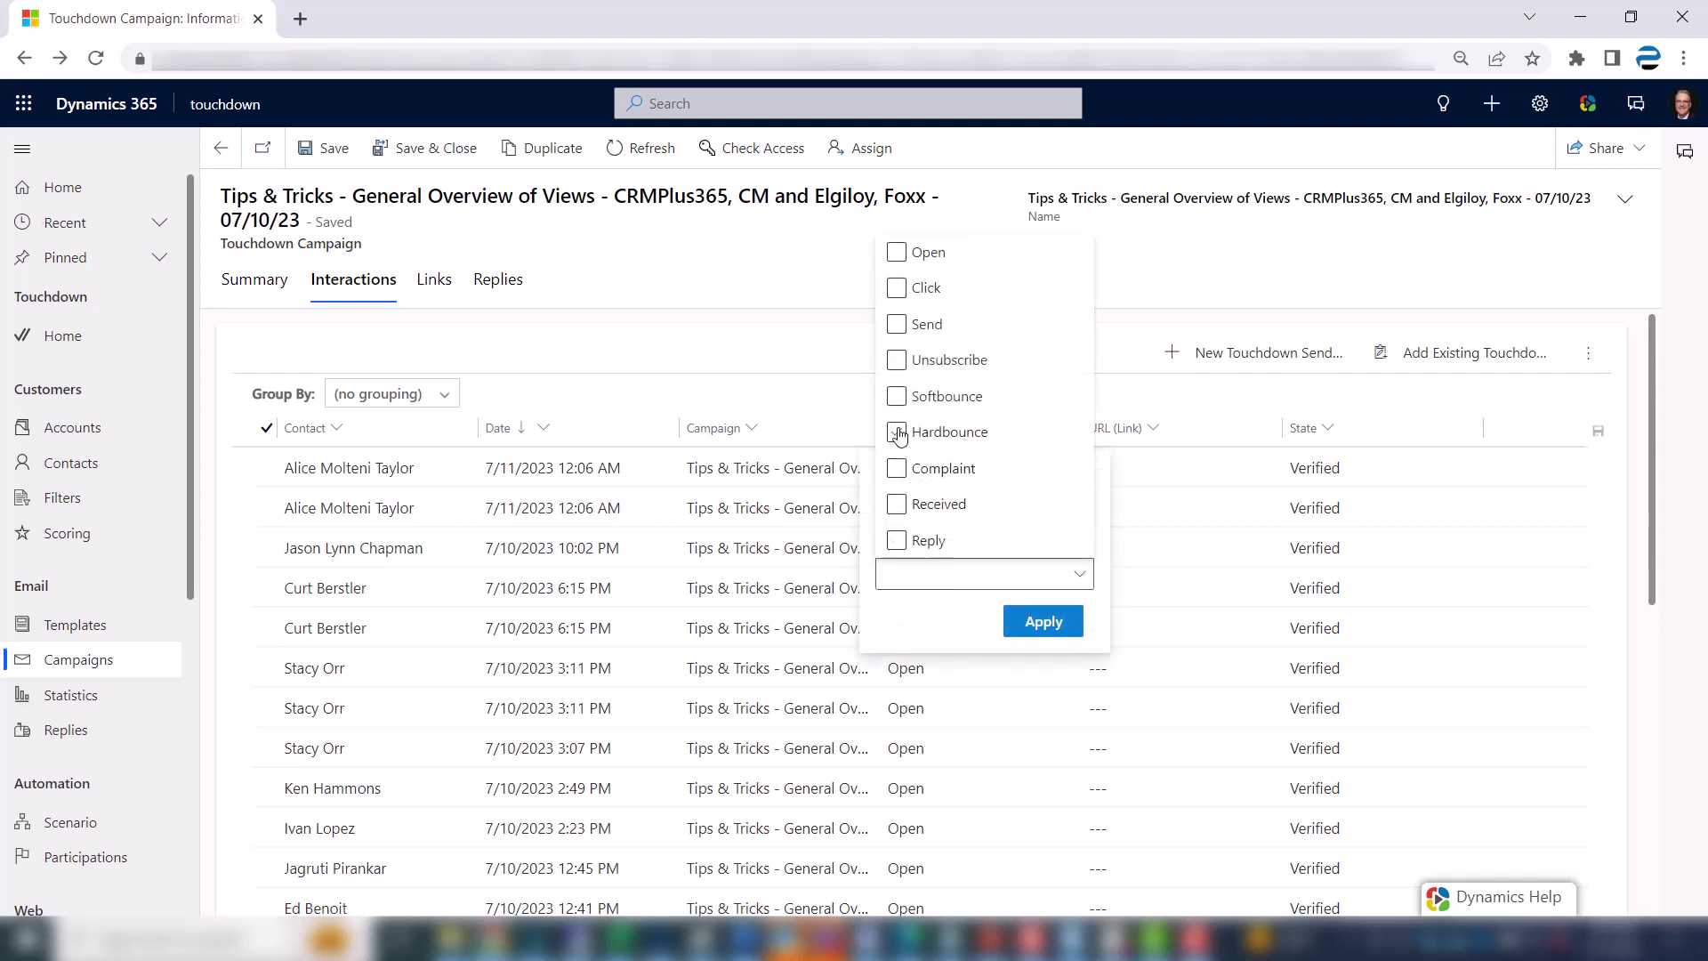
click(914, 298)
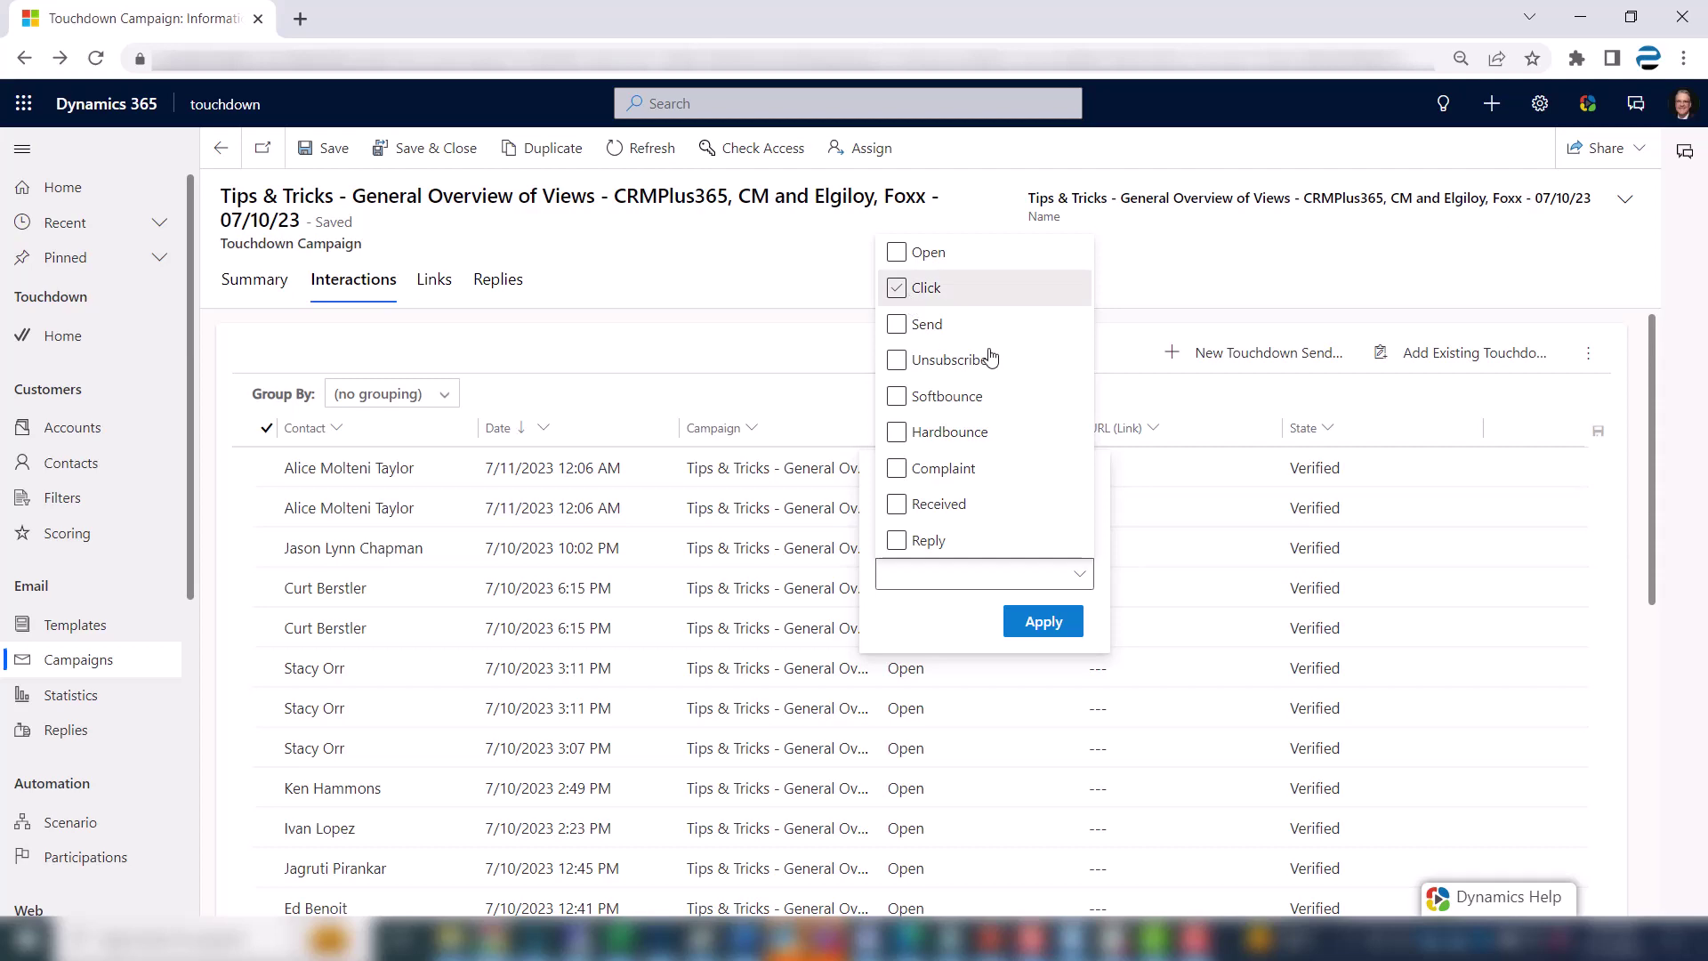
click(1038, 626)
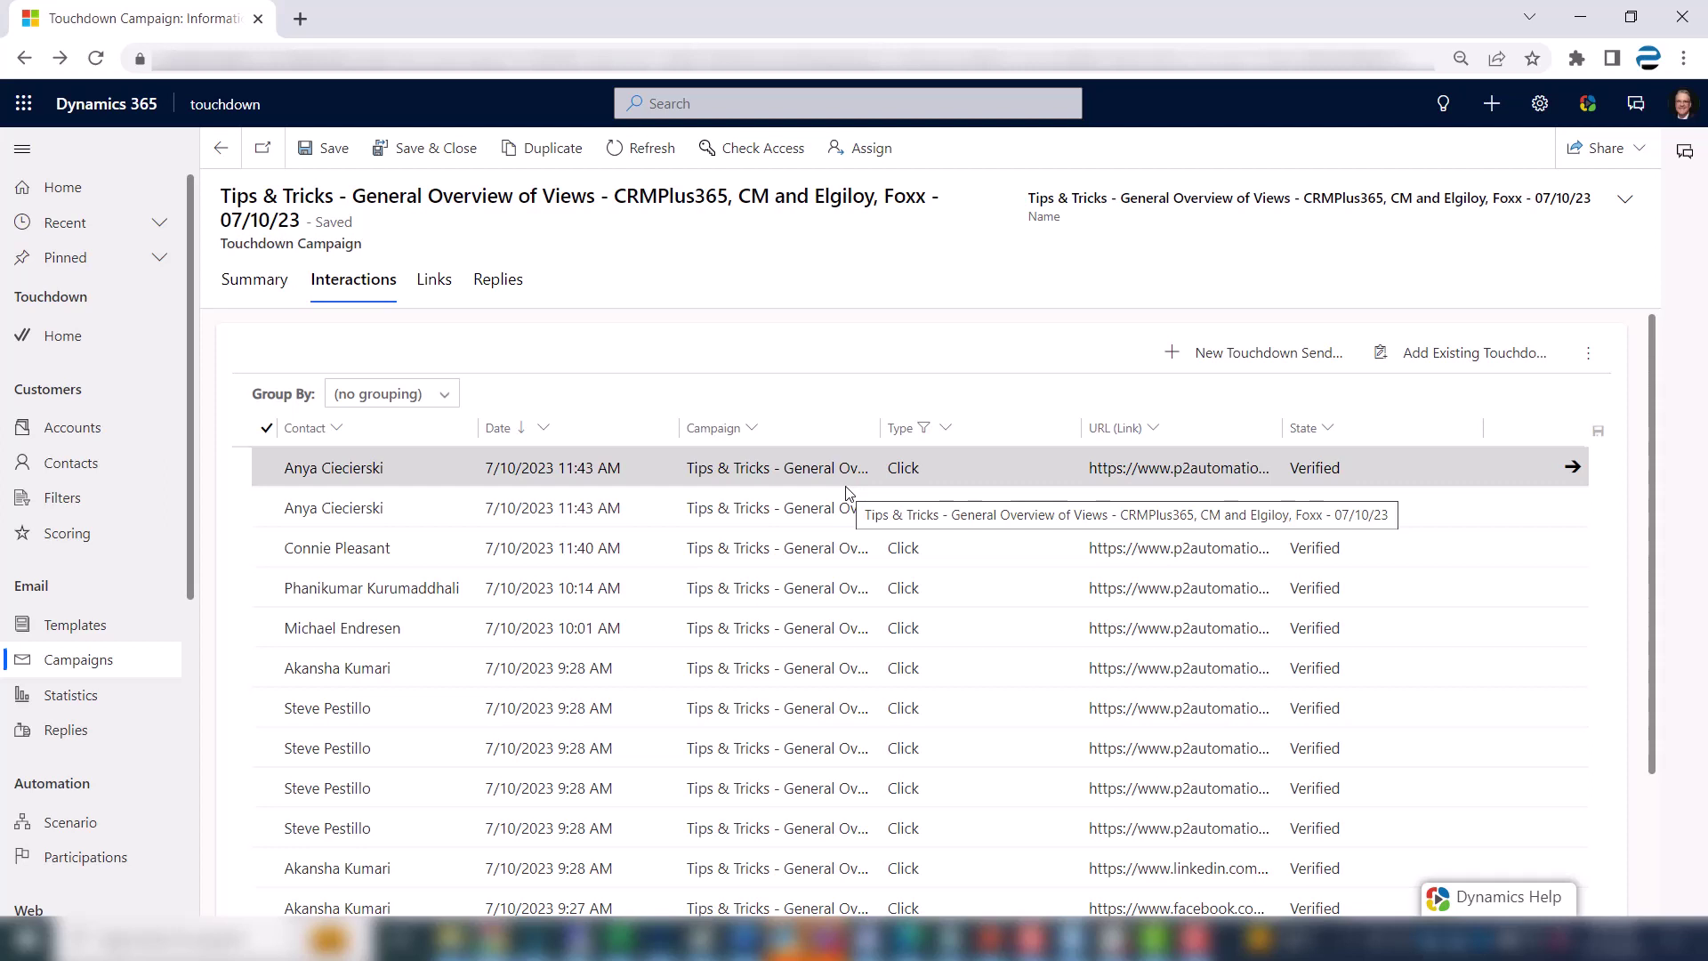
Step: Show the campaign's Replies tab, which lists no records (0 - 0 of 0)
click(516, 300)
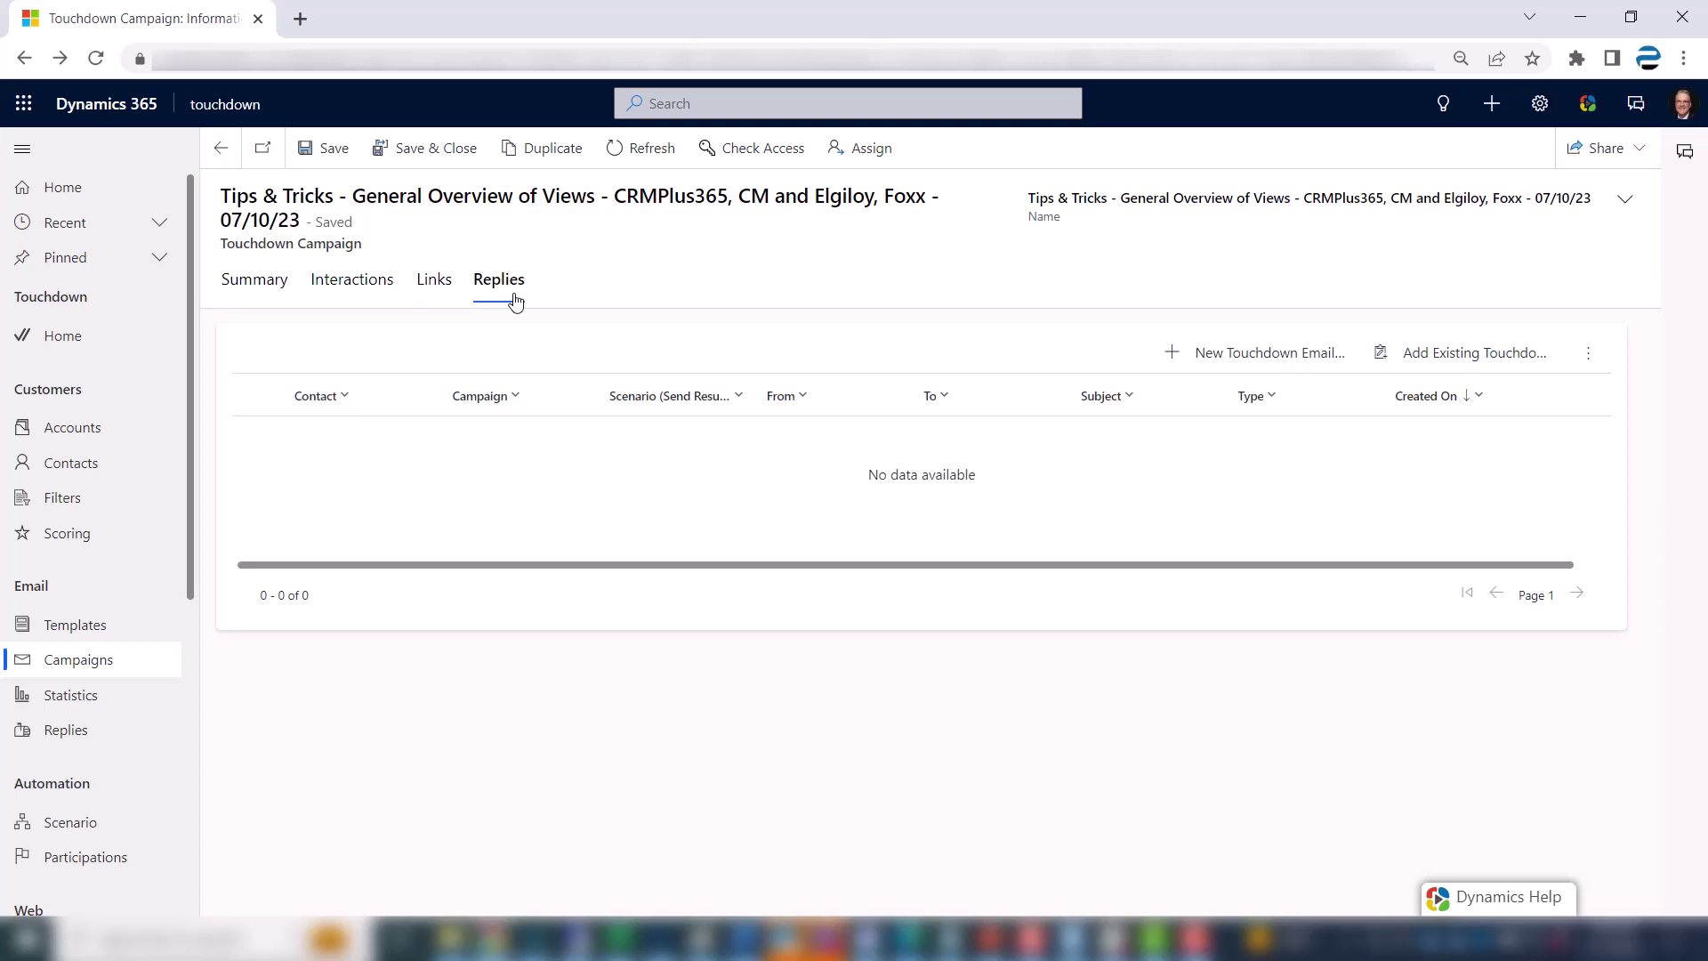
Step: Open the Touchdown Email Replies list from the Email section of the navigation
click(63, 750)
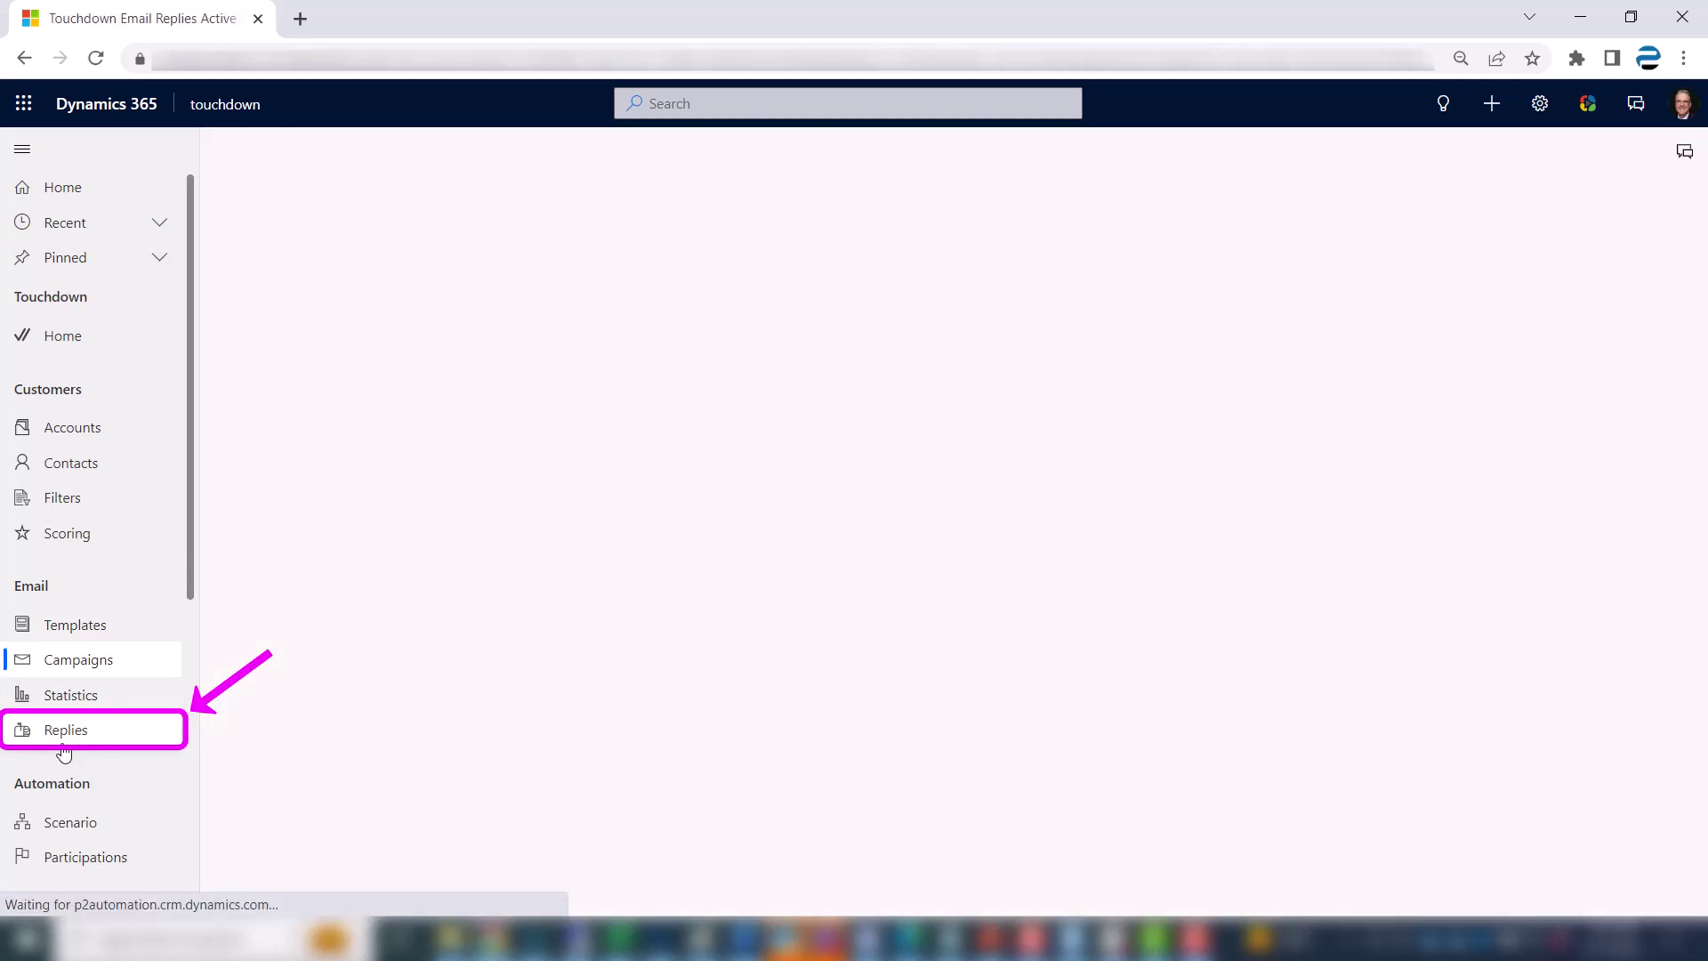